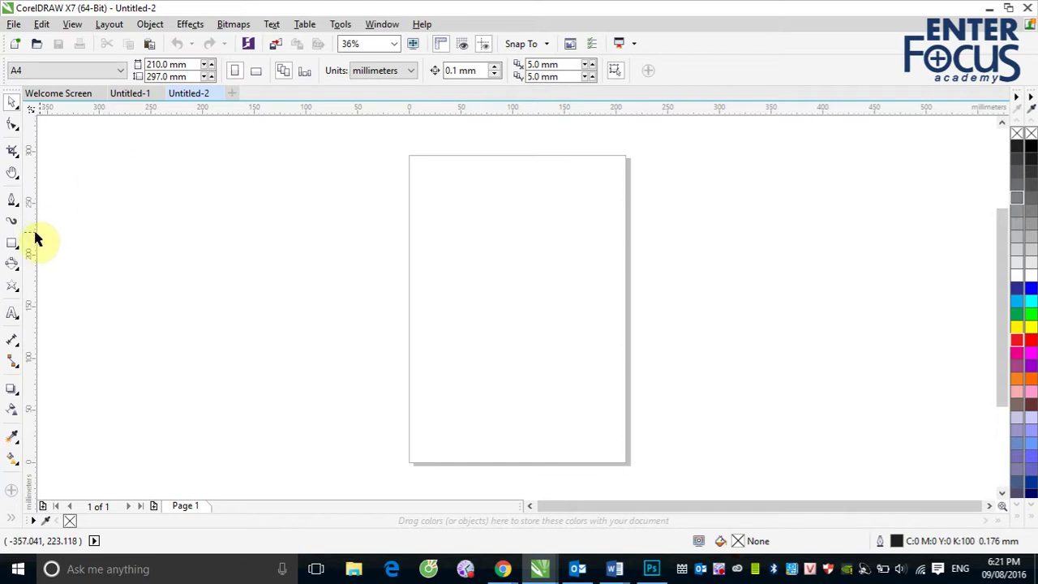
Examine the tool variants grouped under the rectangle, ellipse, star, pan and curve-drawing tools
{"action": "left_click", "coordinate": [12, 246]}
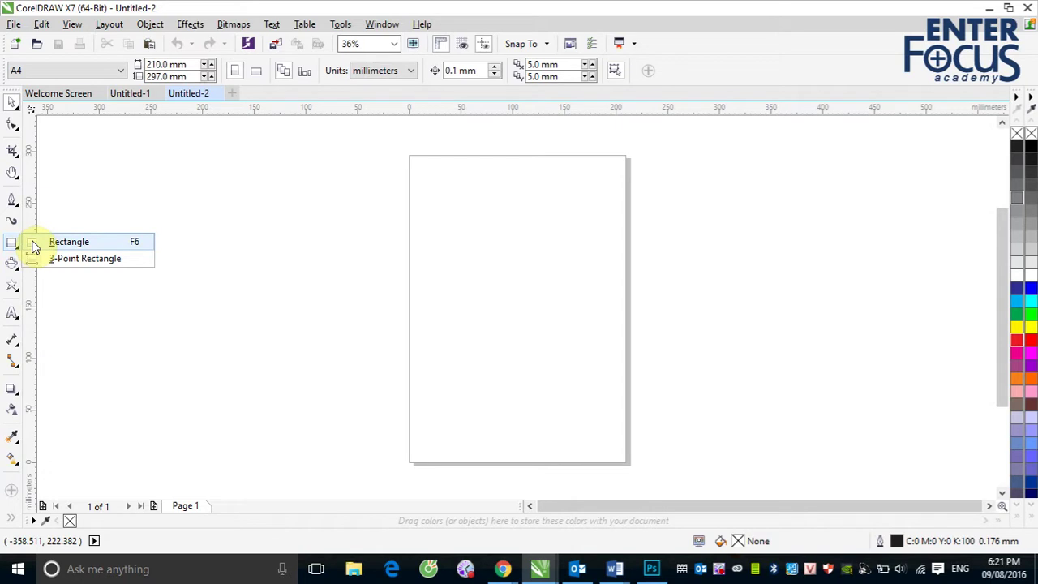
{"action": "left_click", "coordinate": [13, 231]}
{"action": "left_click", "coordinate": [19, 250]}
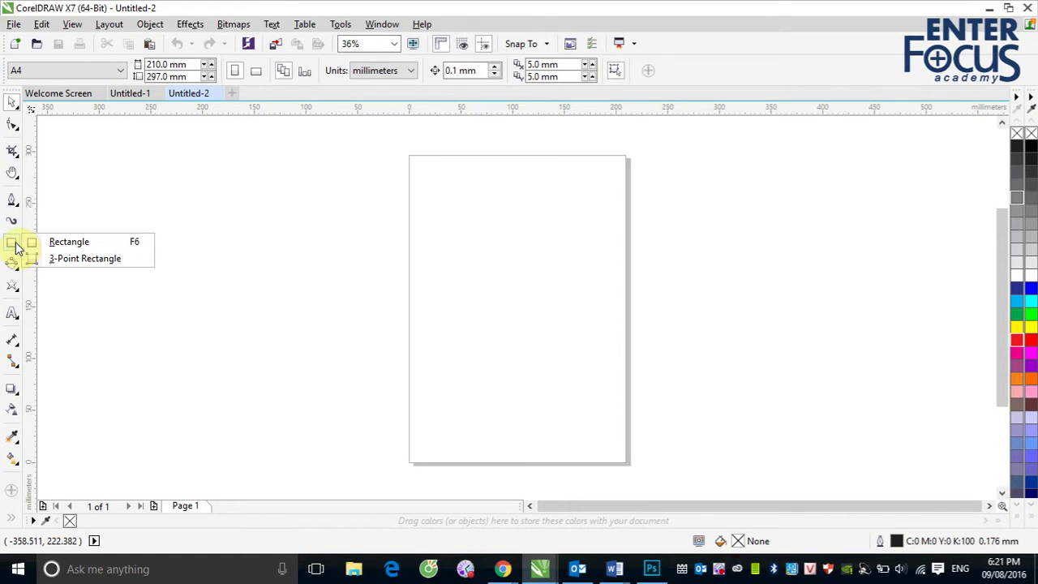
{"action": "left_click", "coordinate": [11, 266]}
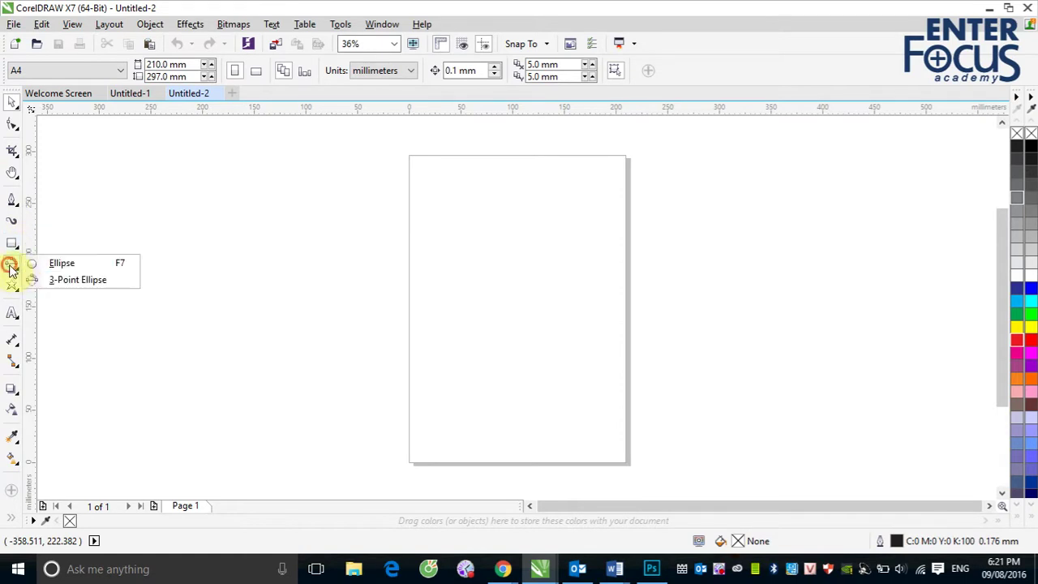
{"action": "left_click", "coordinate": [35, 264]}
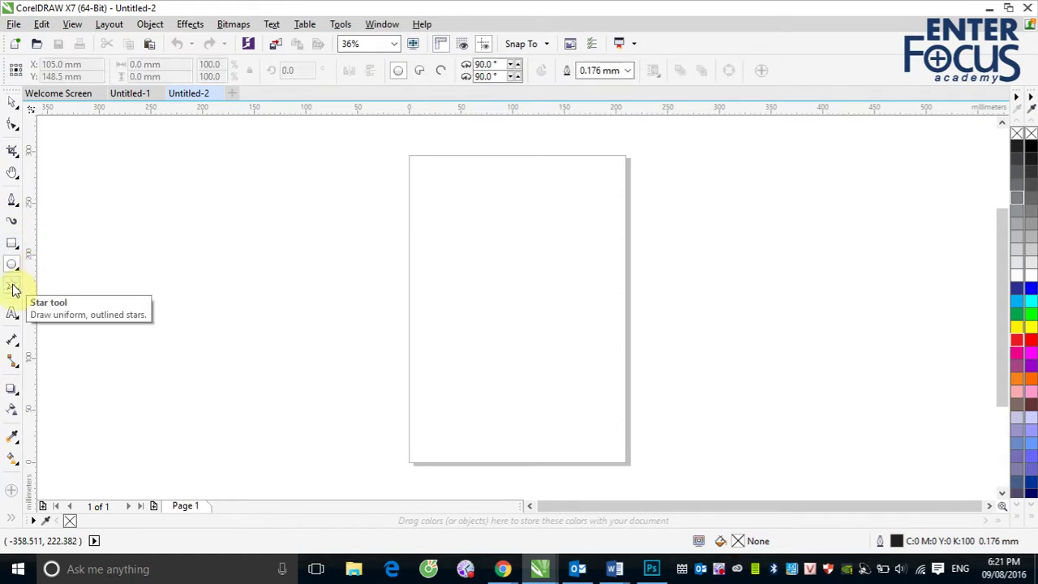
{"action": "left_click", "coordinate": [12, 285]}
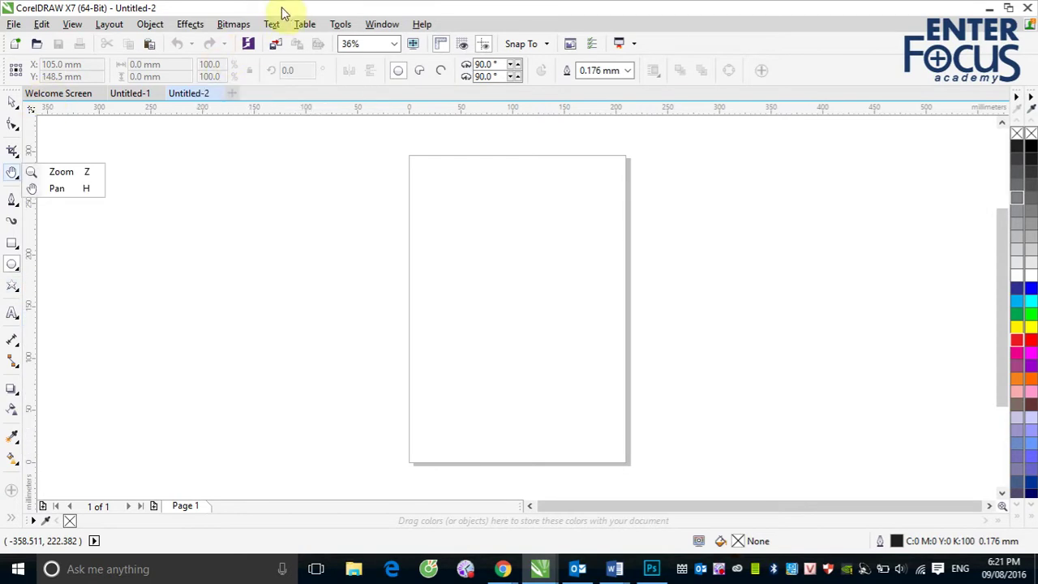
{"action": "left_click", "coordinate": [11, 203]}
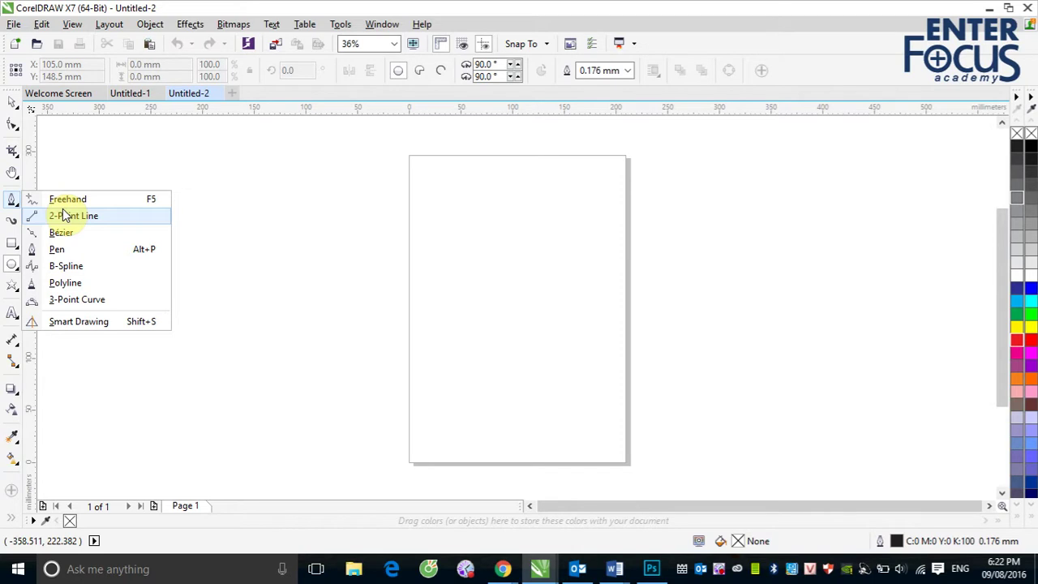
{"action": "left_click", "coordinate": [279, 8]}
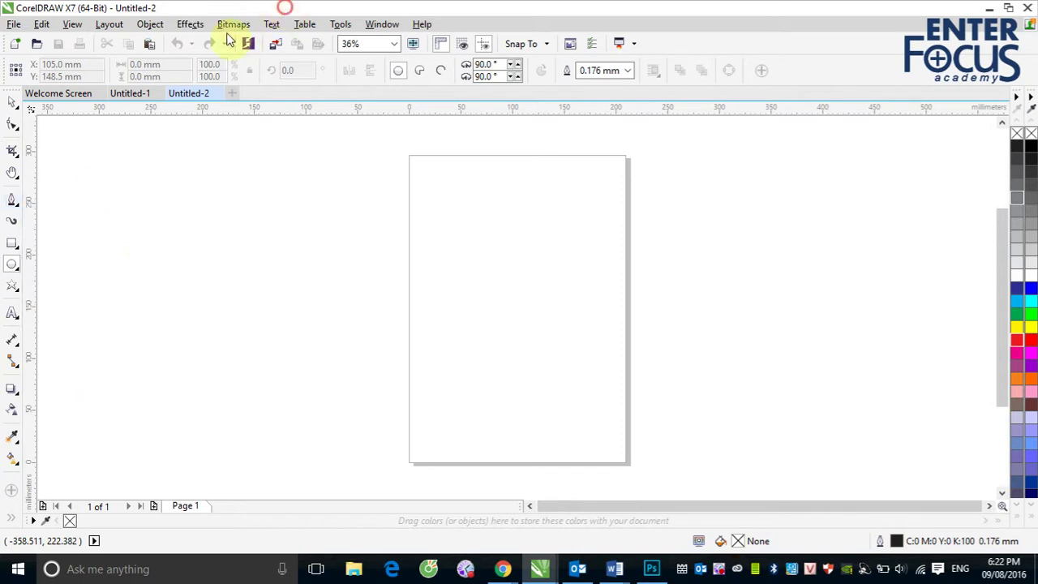
Draw a rectangle about 71 by 87 mm in the page's upper-left area and fill it with yellow
{"action": "left_click", "coordinate": [11, 244]}
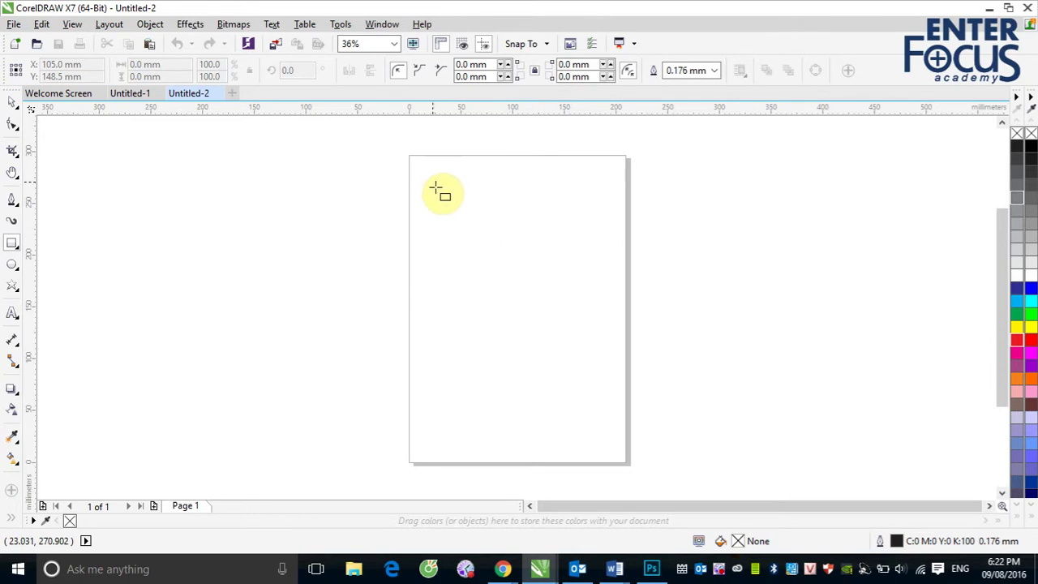
{"action": "left_click_drag", "start_coordinate": [435, 188], "coordinate": [509, 277]}
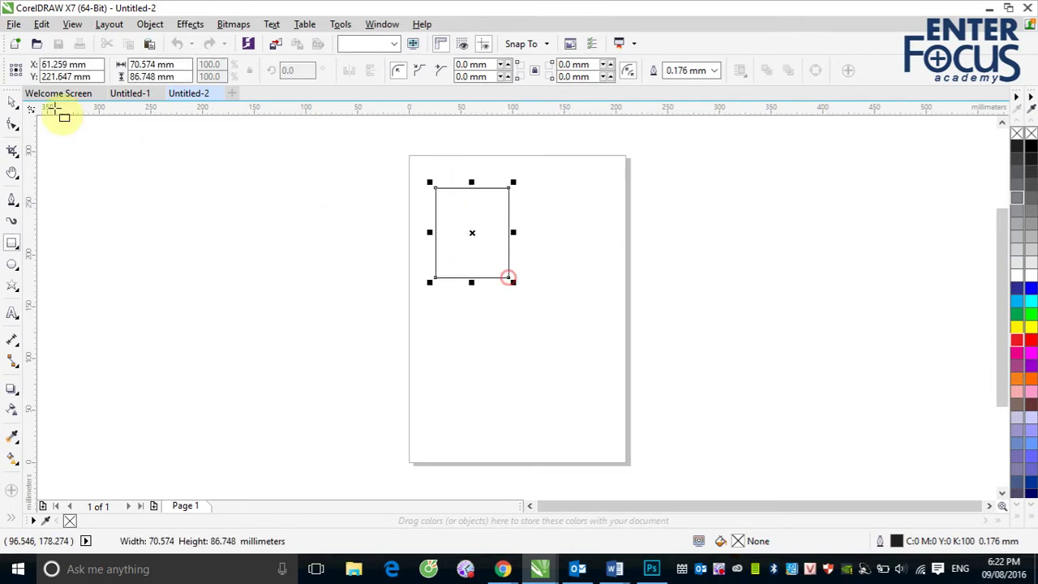
{"action": "left_click", "coordinate": [11, 101]}
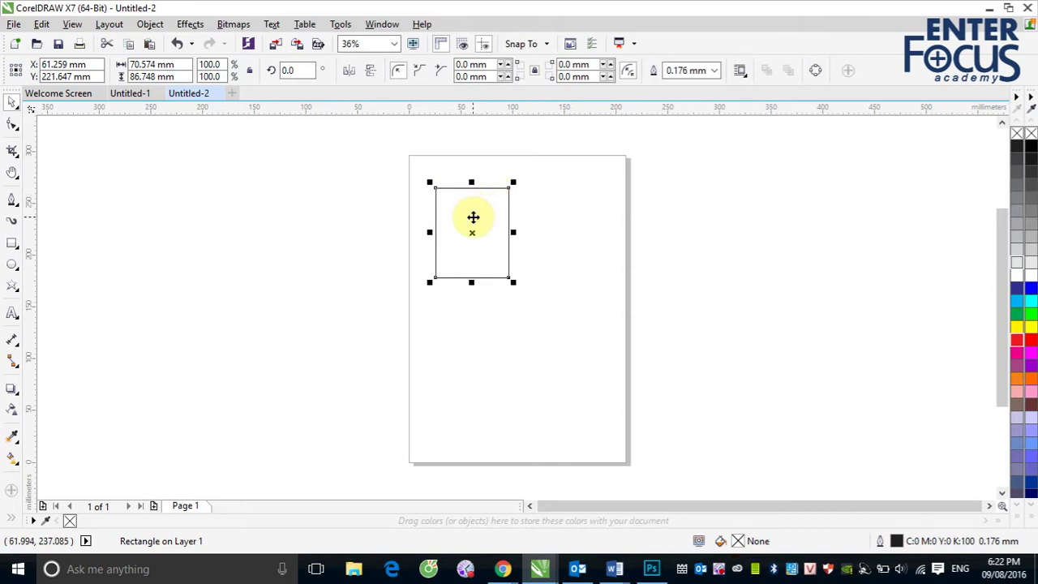
{"action": "left_click", "coordinate": [1019, 328]}
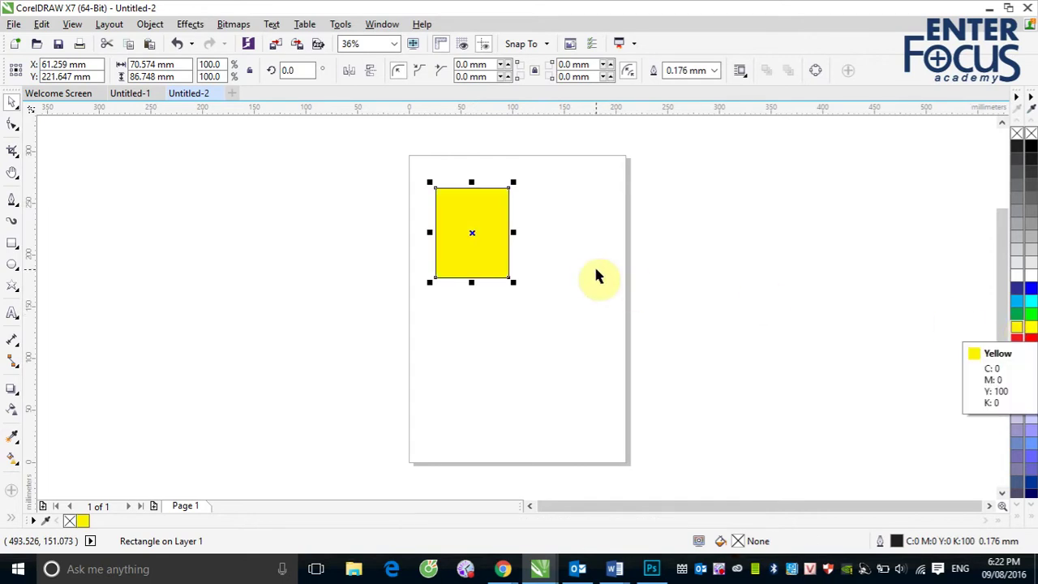
{"action": "left_click", "coordinate": [680, 235]}
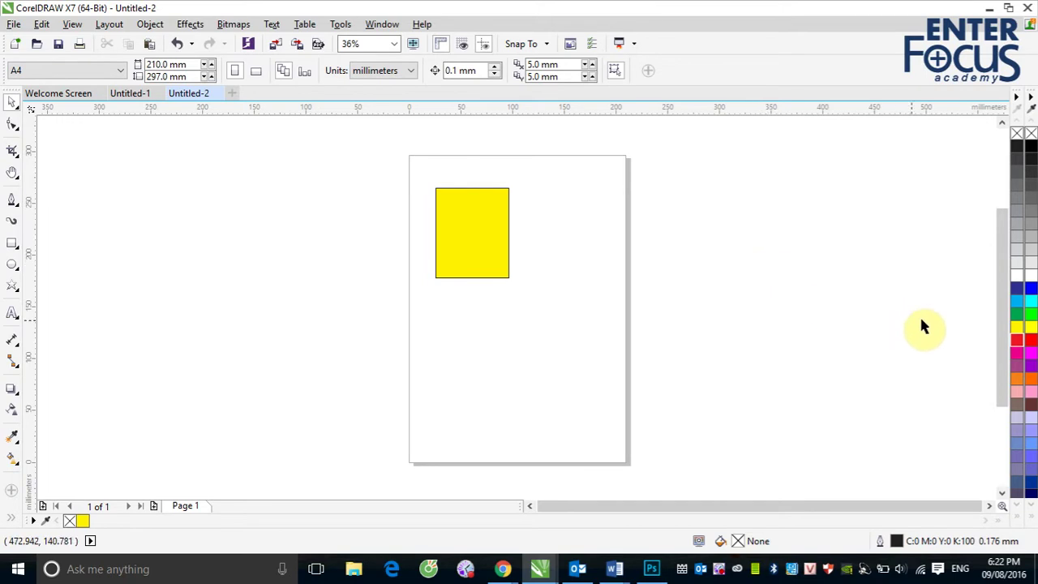
Set the document's default graphic fill to red and draw a rectangle about 62 by 66 mm across the page's right edge
{"action": "left_click", "coordinate": [1017, 342]}
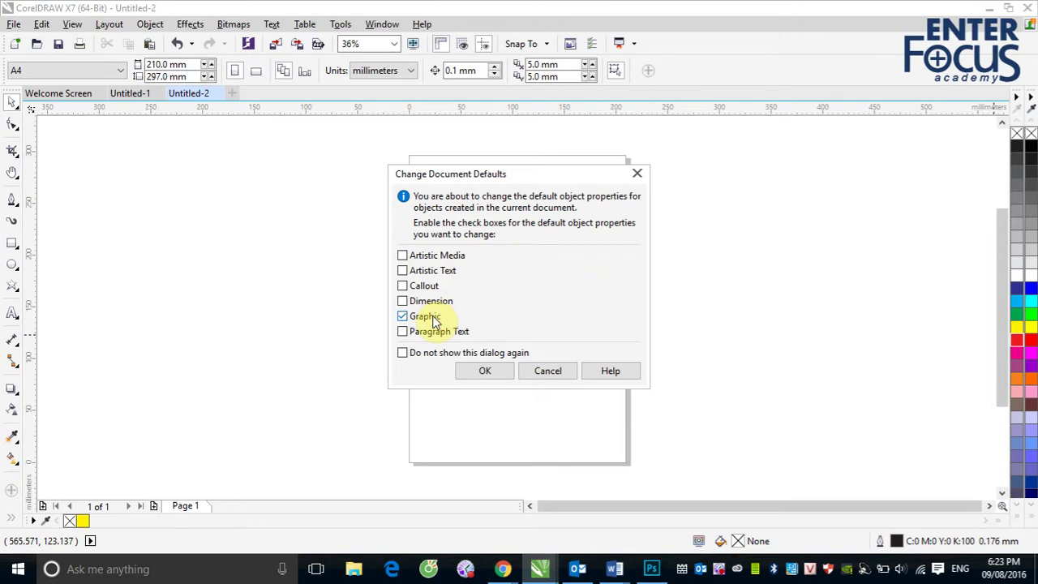
{"action": "left_click", "coordinate": [483, 372]}
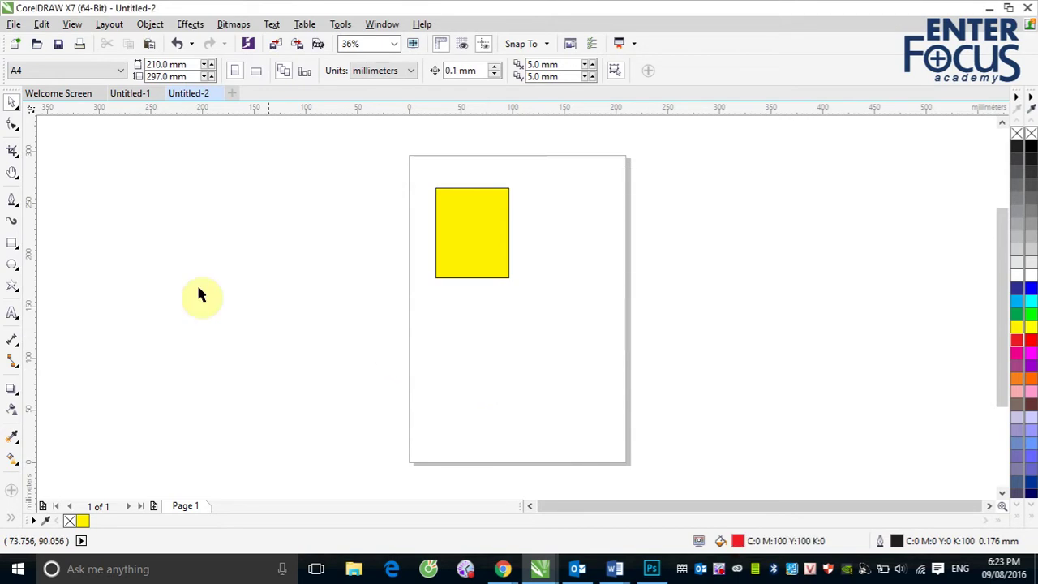
{"action": "left_click", "coordinate": [13, 242]}
{"action": "left_click_drag", "start_coordinate": [566, 235], "coordinate": [631, 304]}
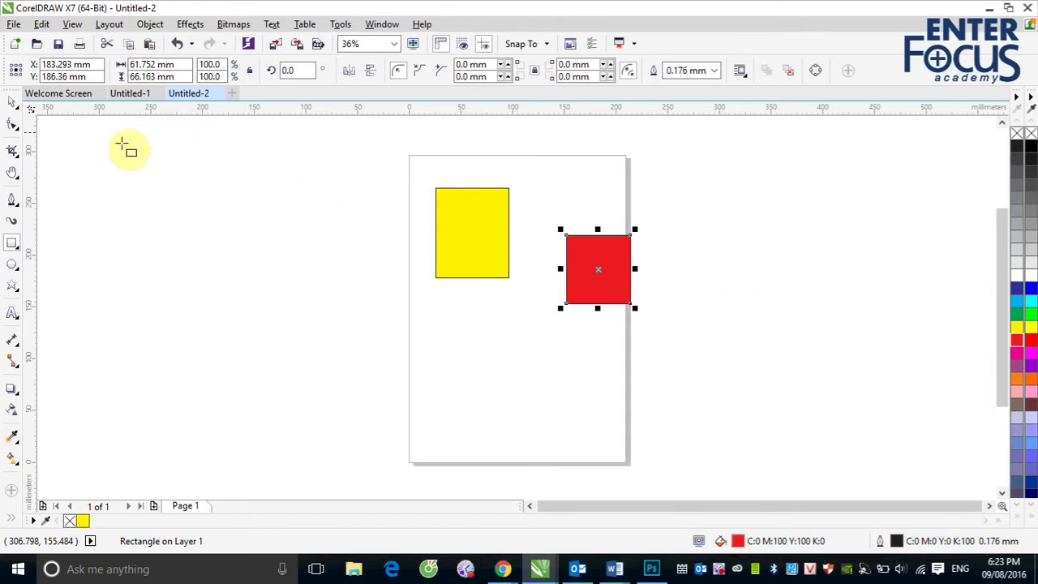
{"action": "left_click", "coordinate": [13, 101]}
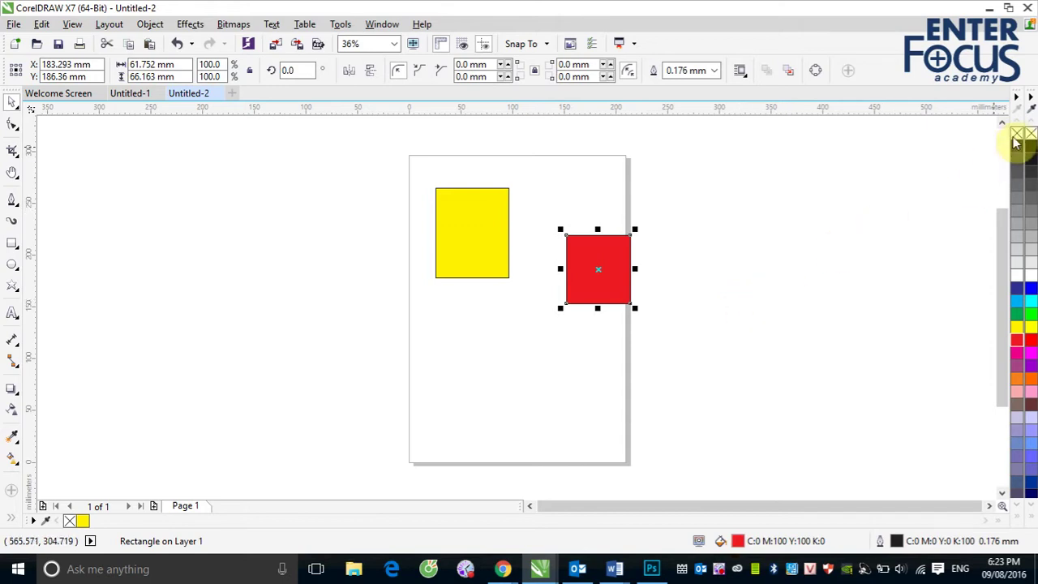
{"action": "left_click", "coordinate": [857, 223]}
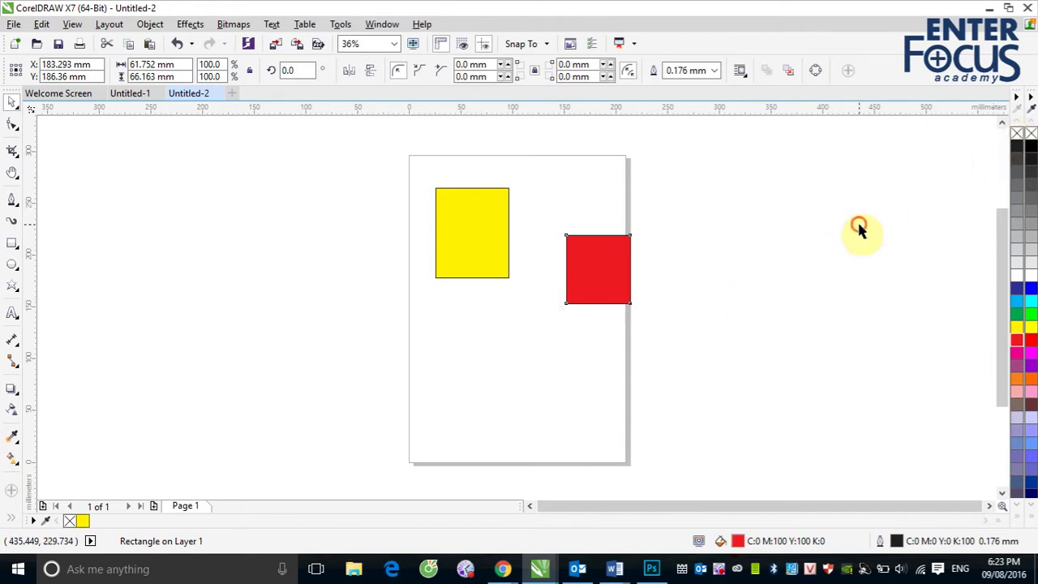
Set the default graphic fill to none and draw an ellipse about 70 by 65 mm across the page's lower-left edge
{"action": "left_click", "coordinate": [1019, 134]}
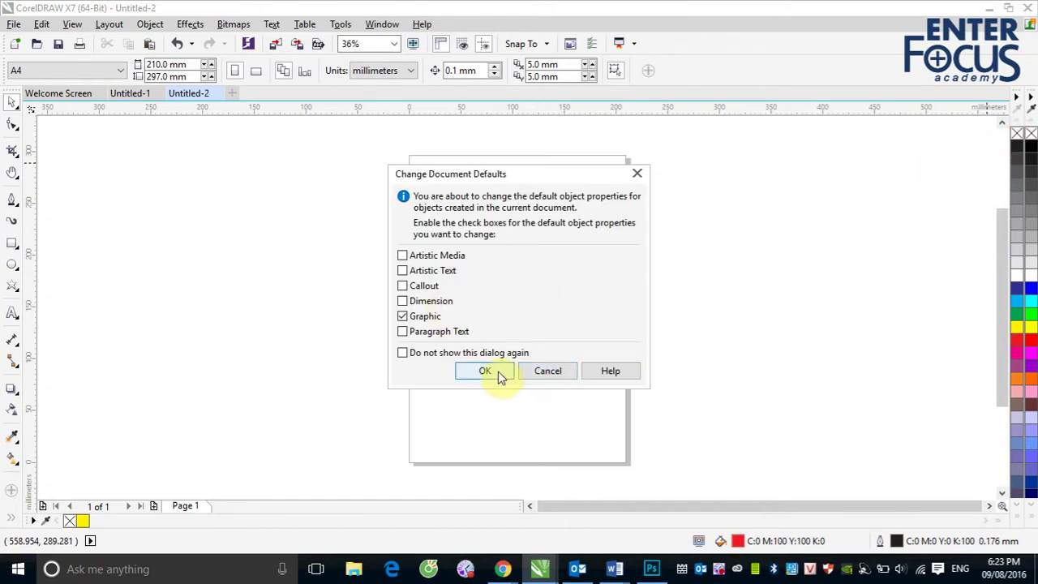
{"action": "left_click", "coordinate": [500, 376]}
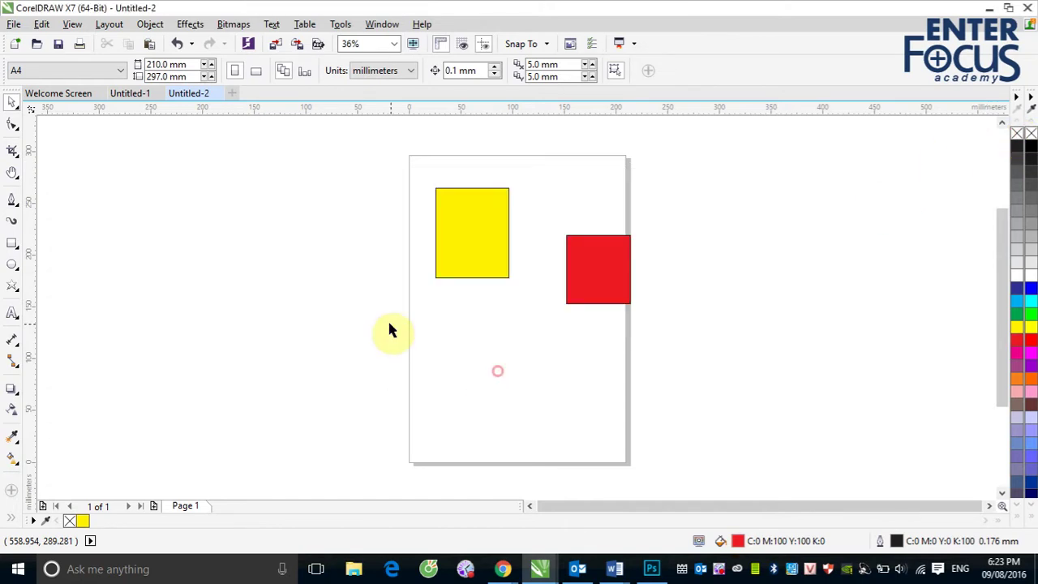
{"action": "left_click", "coordinate": [11, 266]}
{"action": "left_click_drag", "start_coordinate": [374, 313], "coordinate": [457, 391]}
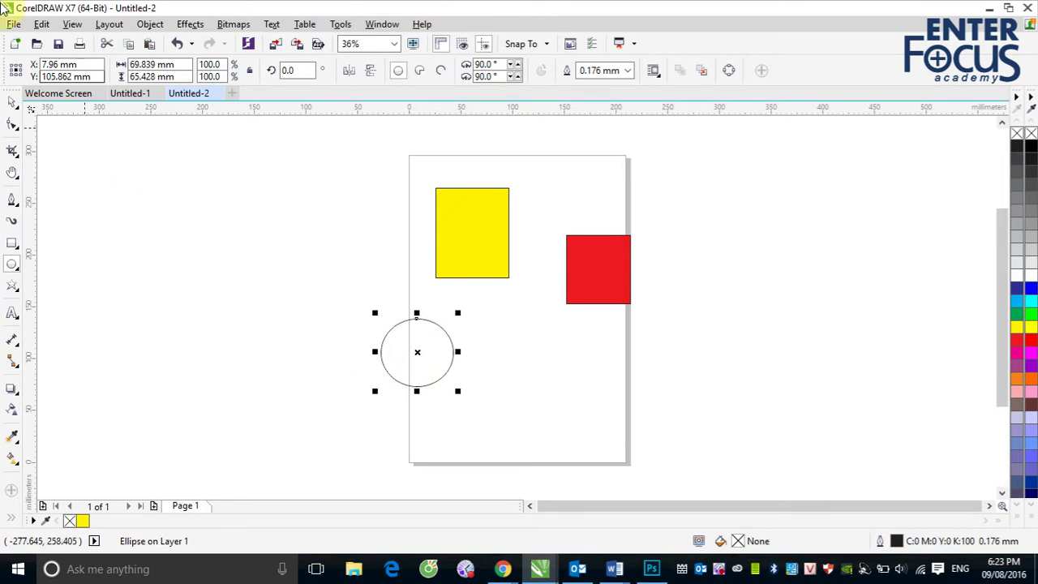
{"action": "left_click", "coordinate": [16, 104]}
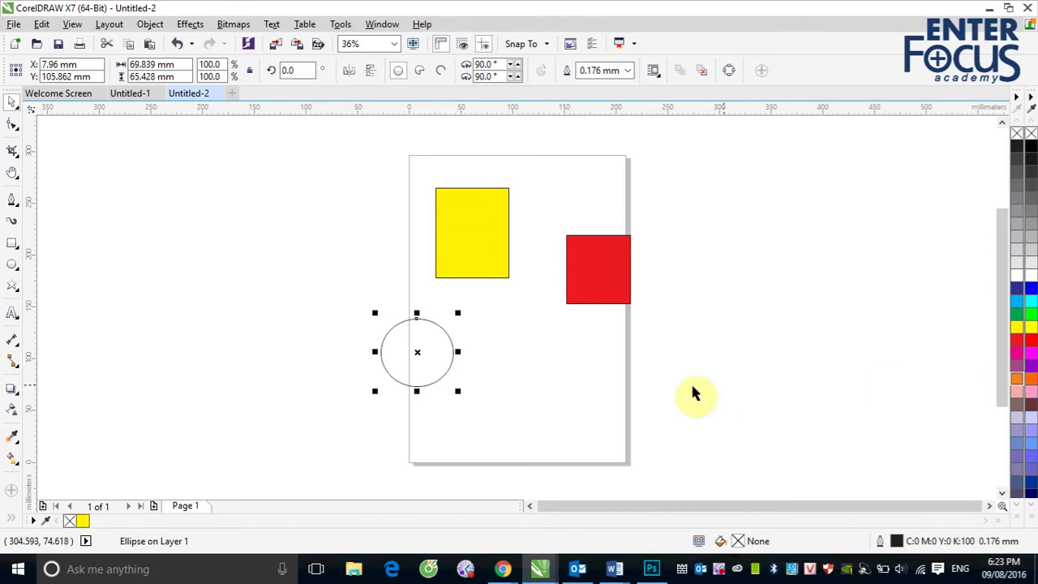
{"action": "left_click", "coordinate": [707, 278]}
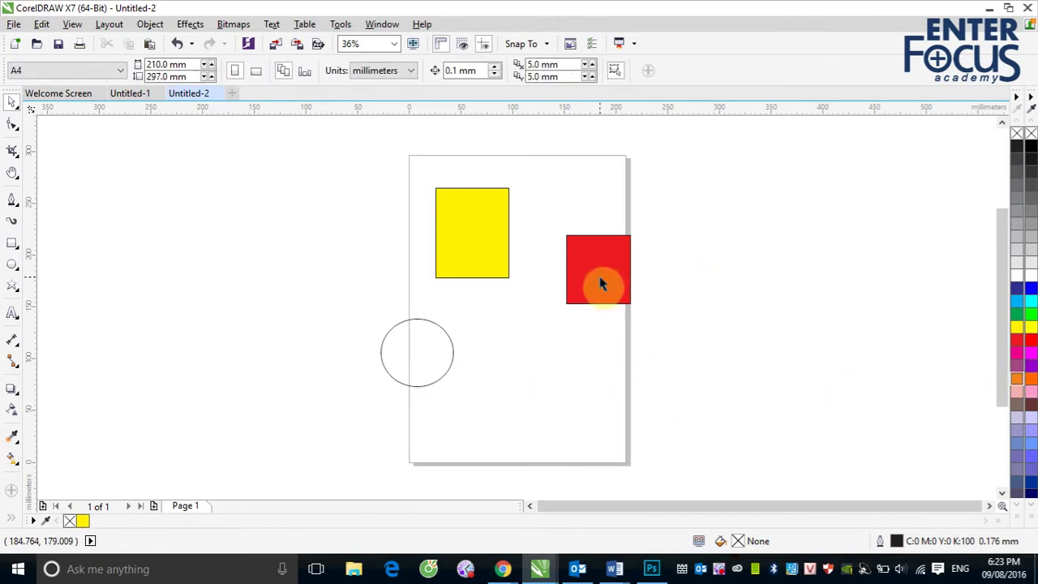
Move the red rectangle onto the page beside the yellow one, and move the ellipse below and between them
{"action": "left_click_drag", "start_coordinate": [600, 280], "coordinate": [560, 240]}
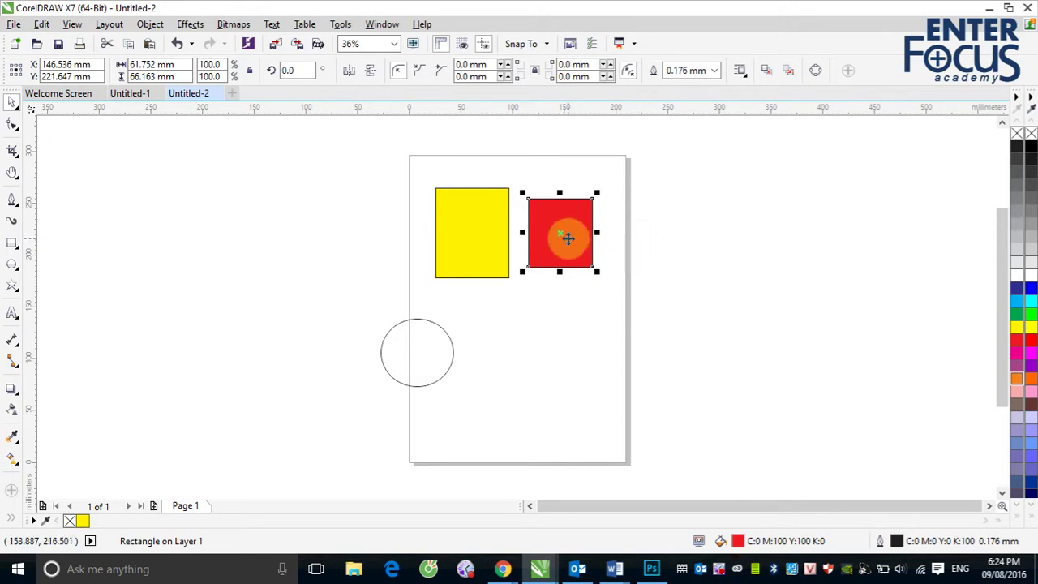
{"action": "left_click", "coordinate": [682, 255]}
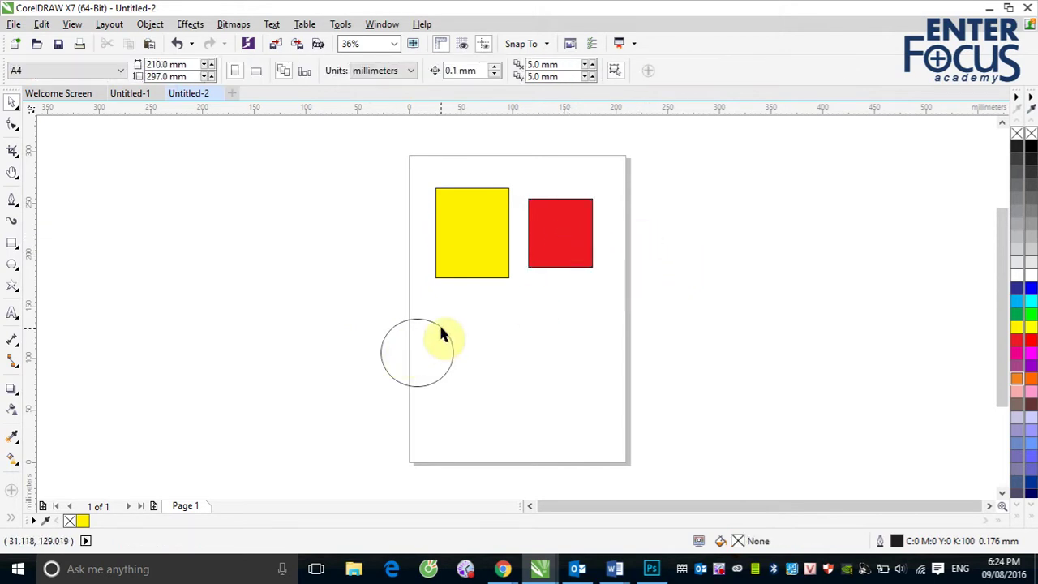
{"action": "left_click_drag", "start_coordinate": [441, 334], "coordinate": [542, 327]}
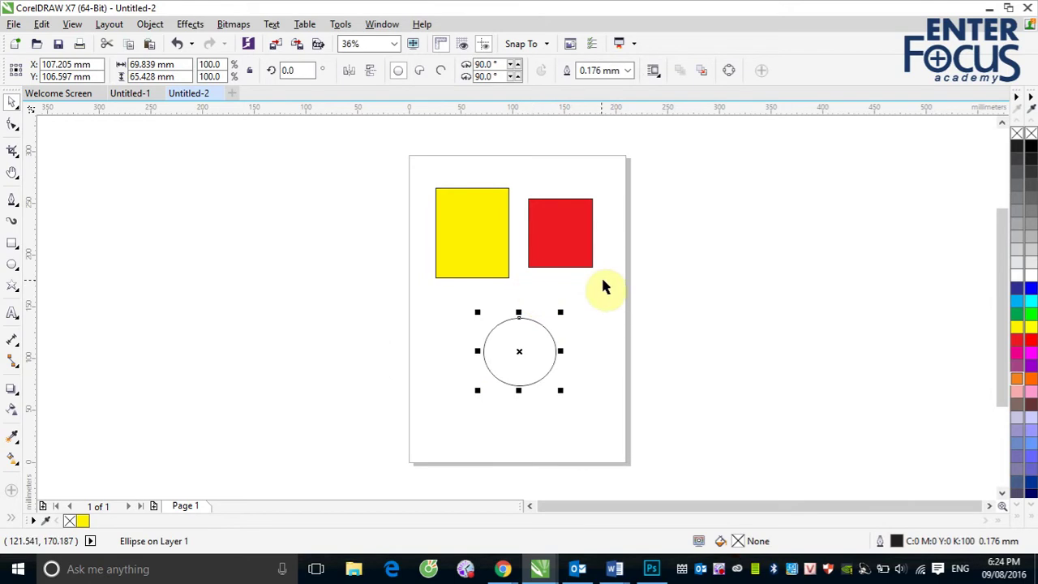
Select the yellow rectangle, add the red rectangle and the ellipse to the selection one by one, and clear the selection
{"action": "left_click", "coordinate": [462, 231]}
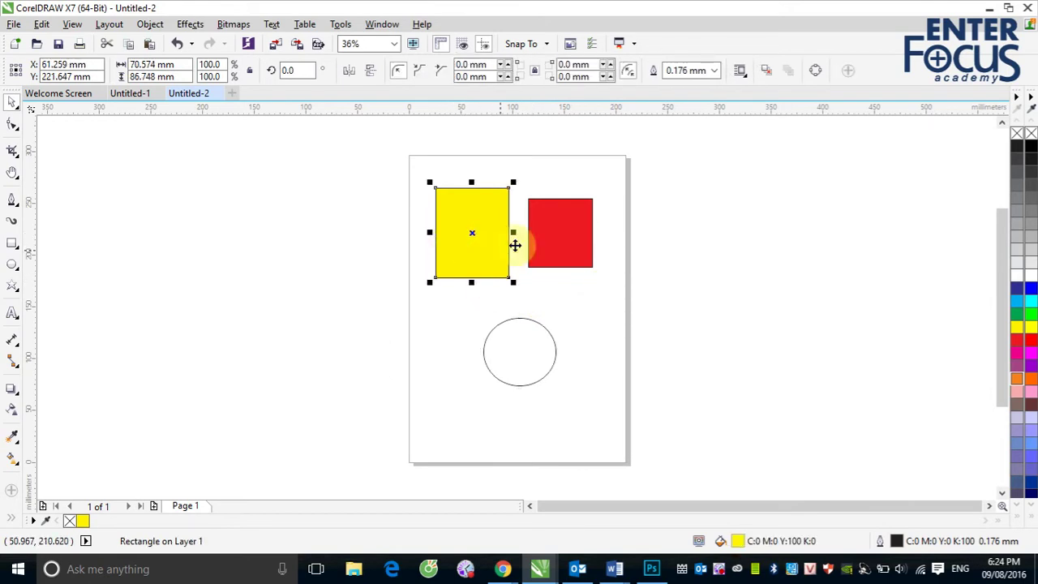
{"action": "left_click", "coordinate": [558, 244], "text": "shift"}
{"action": "left_click", "coordinate": [549, 336], "text": "shift"}
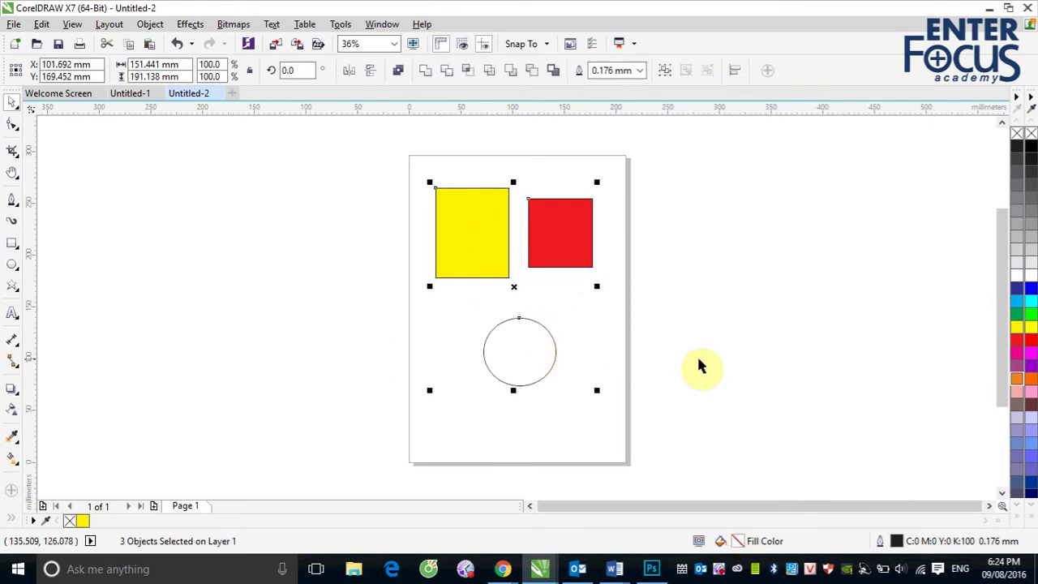
{"action": "left_click", "coordinate": [702, 365]}
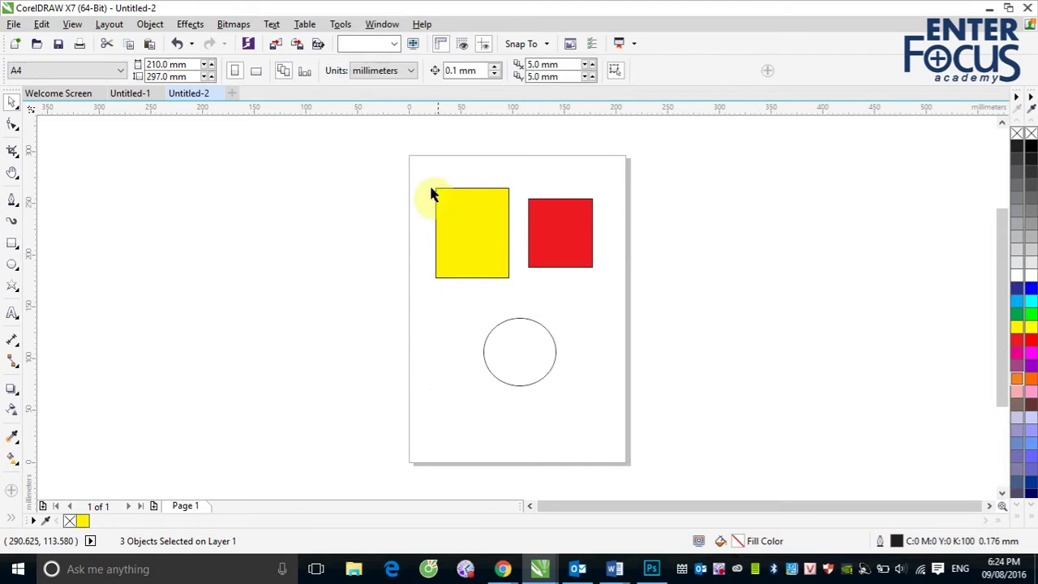
Select both rectangles and the ellipse with a marquee that fully encloses all three, and clear the selection
{"action": "left_click_drag", "start_coordinate": [422, 177], "coordinate": [612, 396]}
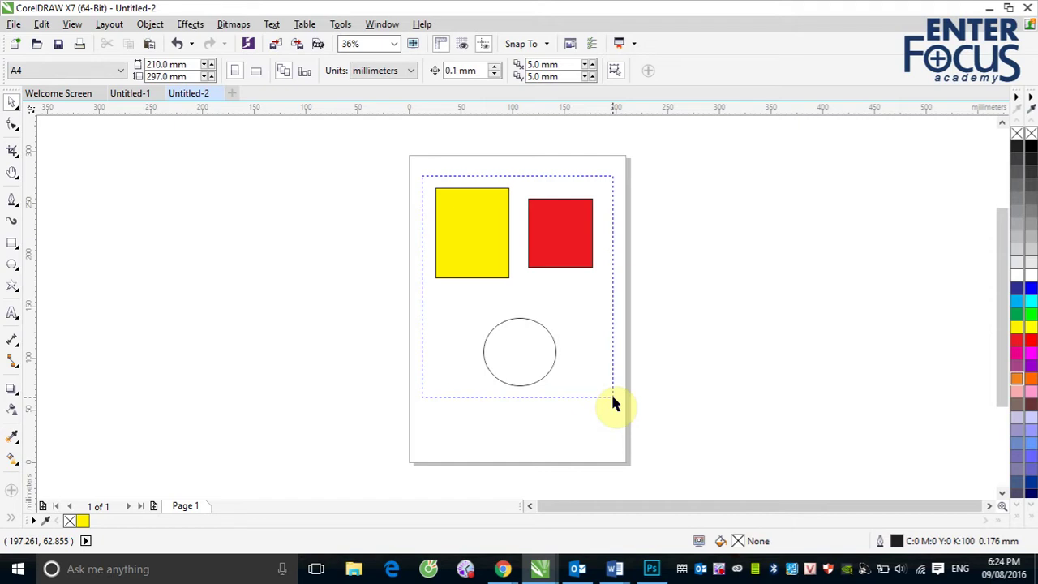
{"action": "left_click_drag", "start_coordinate": [612, 397], "coordinate": [612, 397]}
{"action": "left_click", "coordinate": [644, 307]}
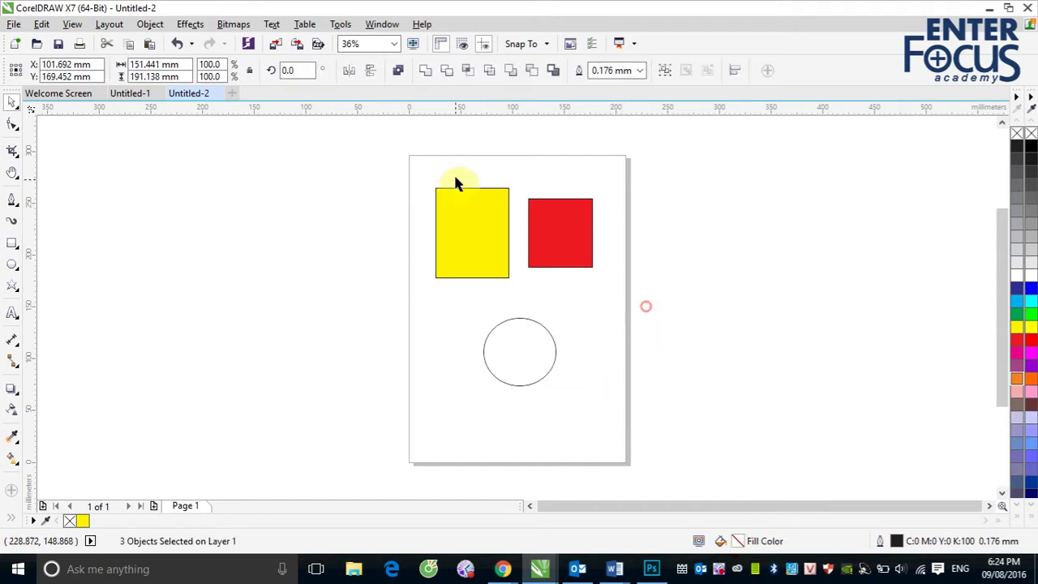
Draw a selection marquee that encloses both rectangles but only part of the ellipse, and clear the selection
{"action": "left_click_drag", "start_coordinate": [433, 175], "coordinate": [602, 368]}
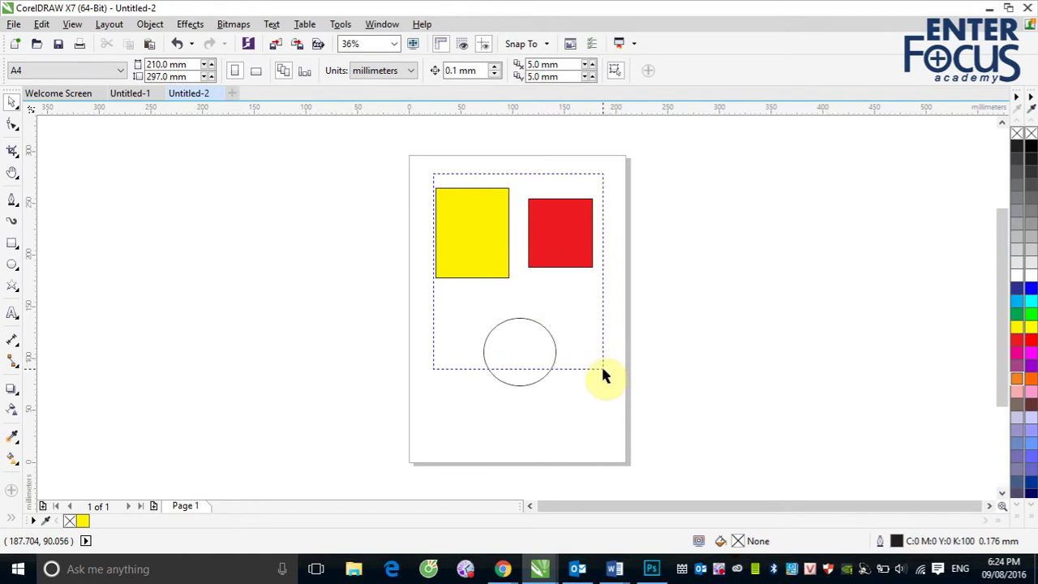
{"action": "left_click_drag", "start_coordinate": [602, 369], "coordinate": [602, 368]}
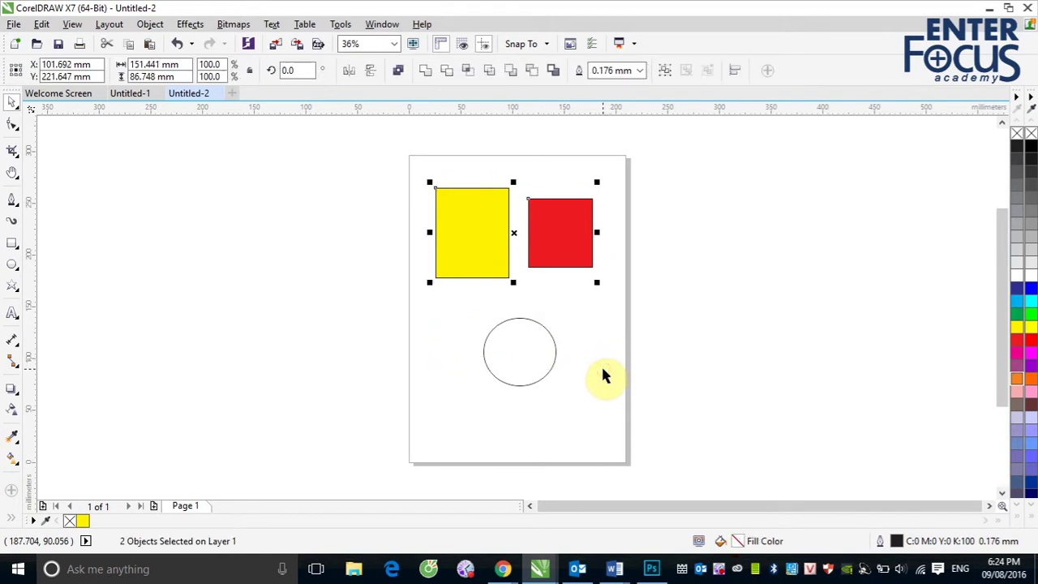
{"action": "left_click", "coordinate": [600, 339]}
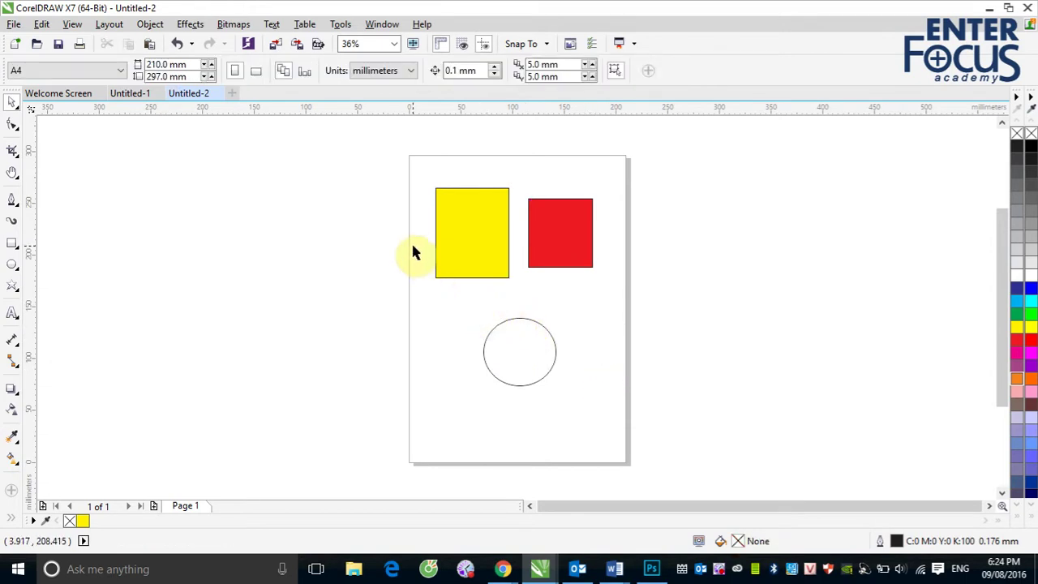
Select both rectangles and the ellipse with a touch-selection marquee that only partly crosses each object
{"action": "left_click_drag", "start_coordinate": [415, 244], "coordinate": [544, 340]}
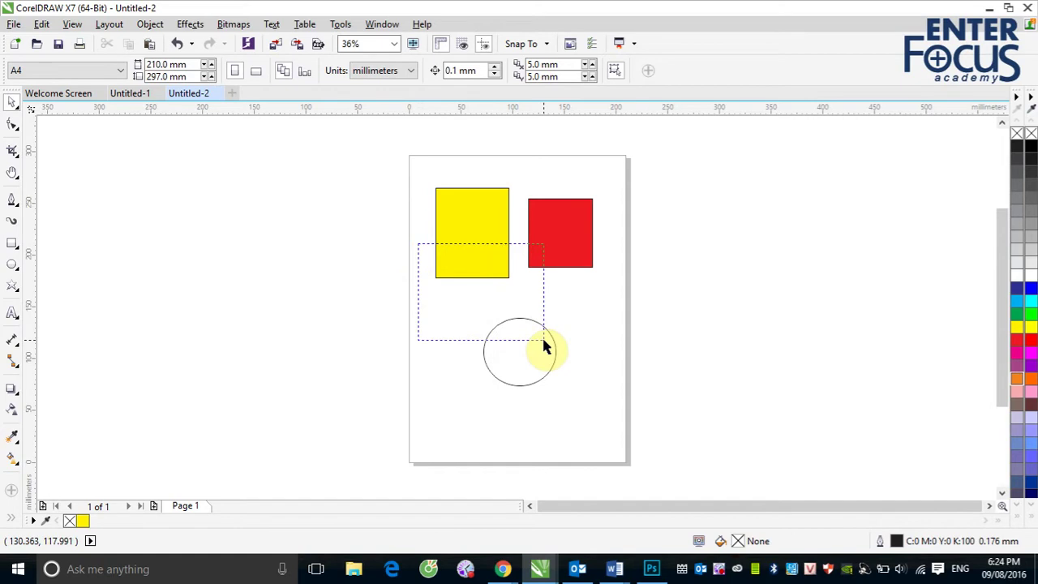
{"action": "left_click_drag", "start_coordinate": [543, 340], "coordinate": [545, 341]}
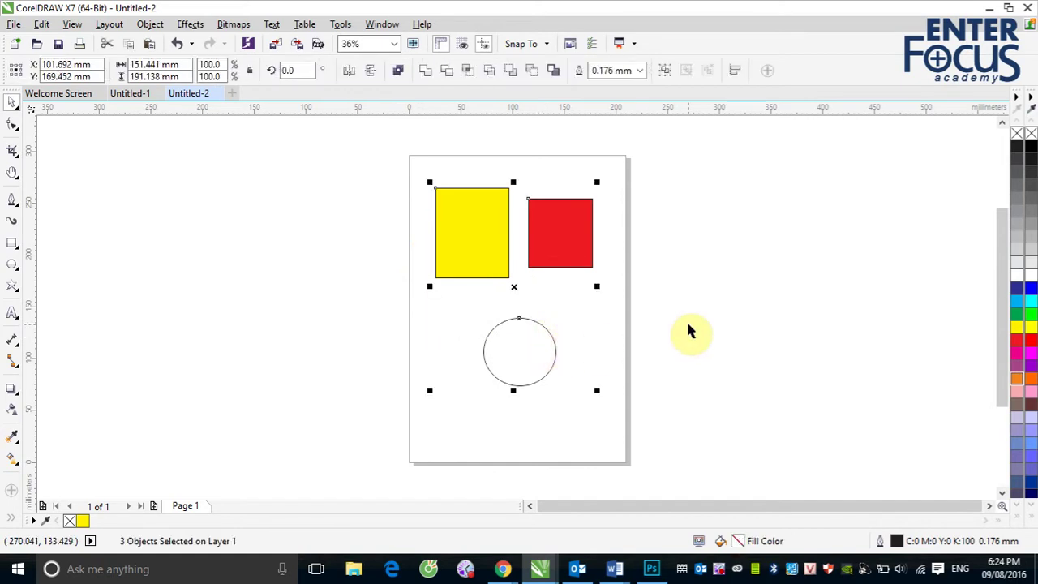
Draw a rectangle about 38 by 27 mm between the two coloured rectangles and the ellipse, and fill it green
{"action": "left_click", "coordinate": [516, 350]}
{"action": "left_click", "coordinate": [658, 306]}
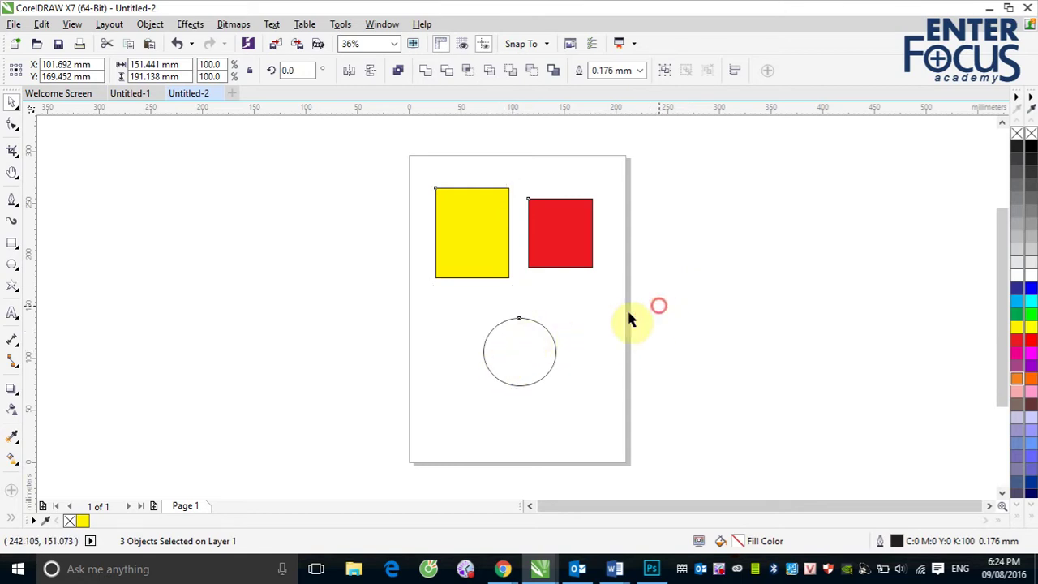
{"action": "left_click", "coordinate": [13, 242]}
{"action": "left_click_drag", "start_coordinate": [502, 278], "coordinate": [553, 316]}
{"action": "left_click", "coordinate": [1018, 318]}
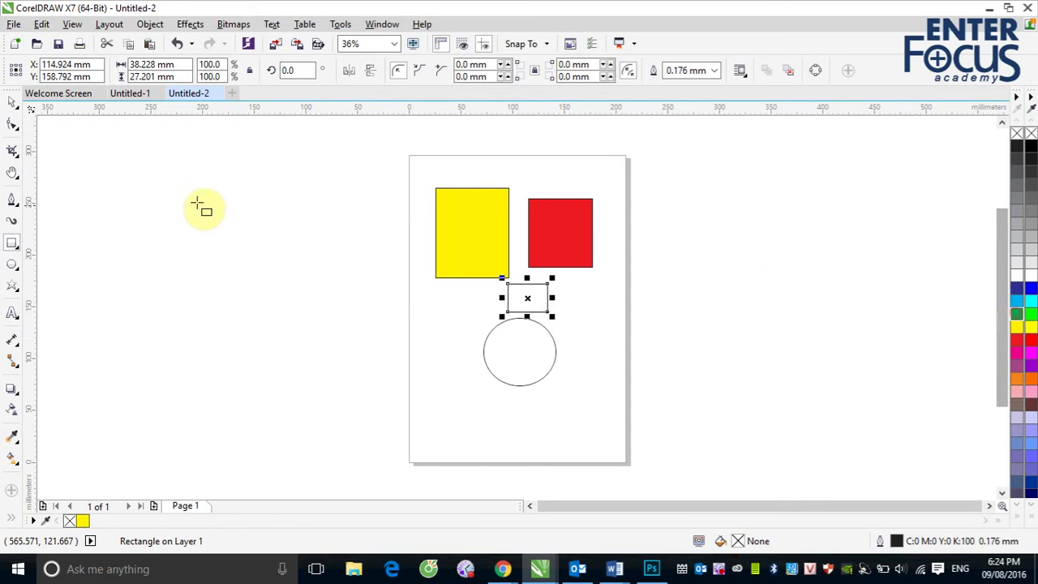
Select all three rectangles and the ellipse with one enclosing marquee, and clear the selection
{"action": "left_click", "coordinate": [12, 103]}
{"action": "left_click", "coordinate": [217, 235]}
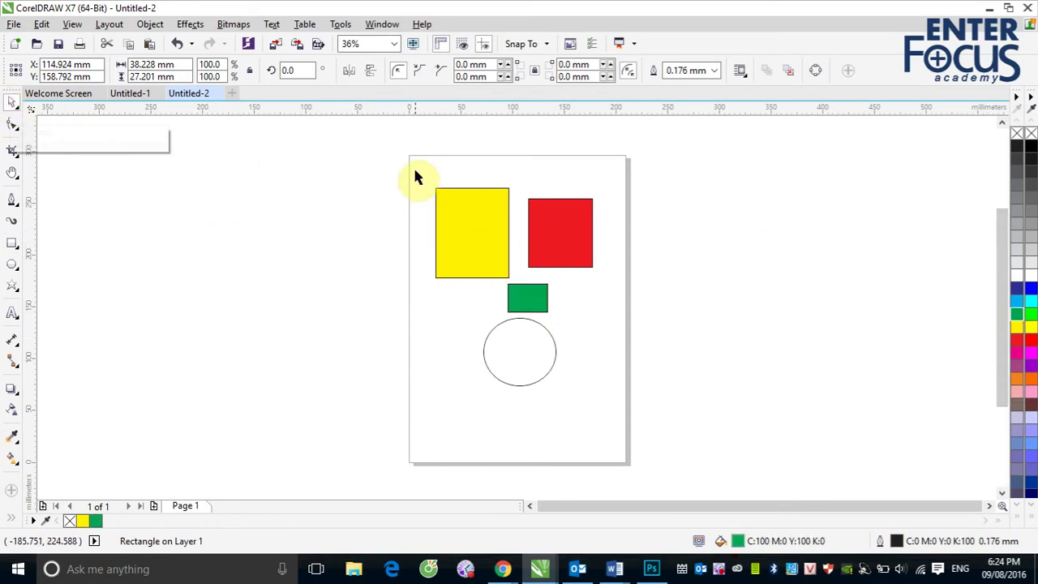
{"action": "left_click_drag", "start_coordinate": [418, 167], "coordinate": [649, 437]}
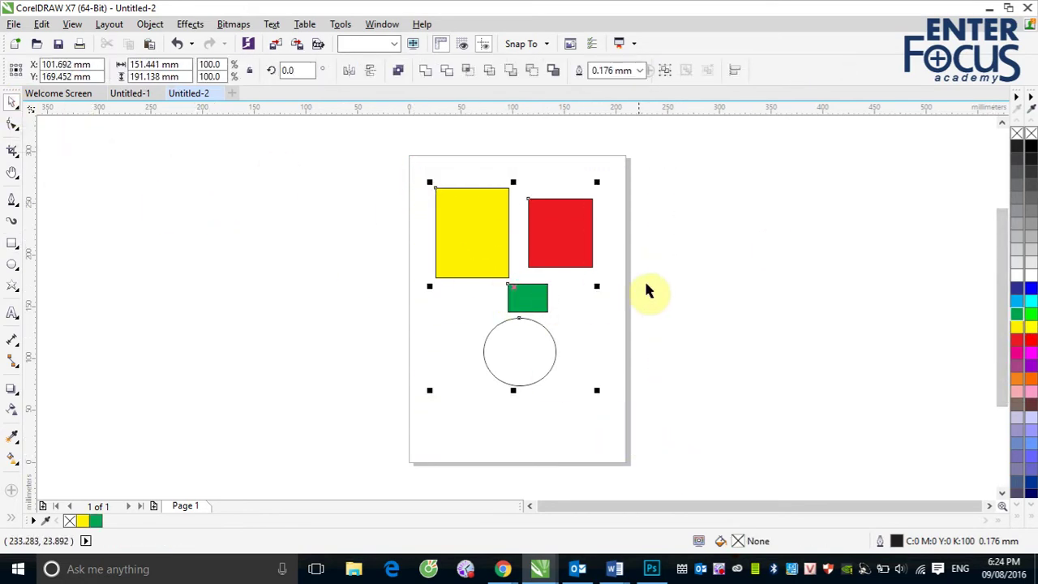
{"action": "left_click", "coordinate": [688, 313]}
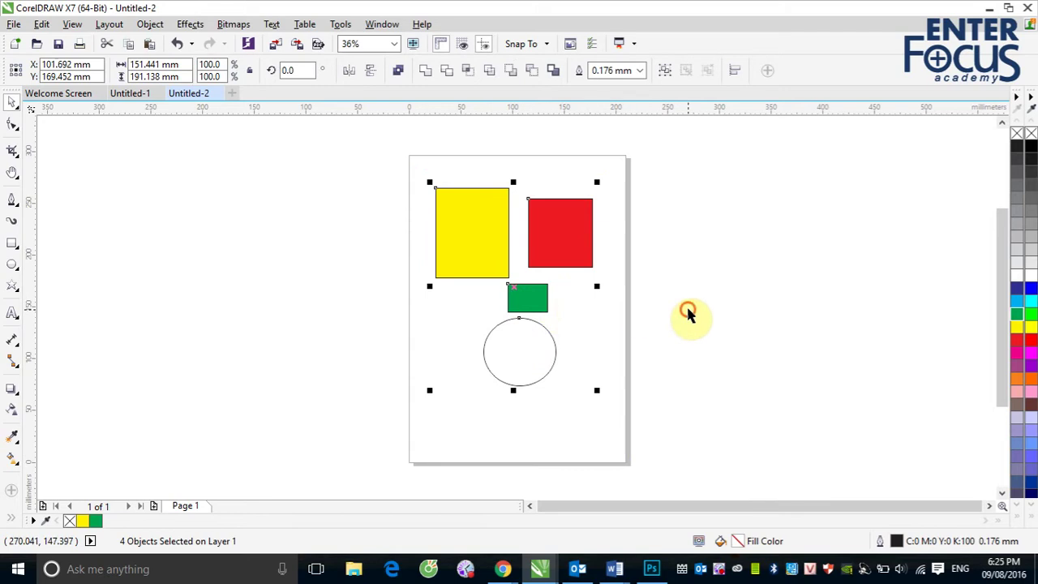
Fill the ellipse with magenta and leave no object selected
{"action": "left_click", "coordinate": [533, 321]}
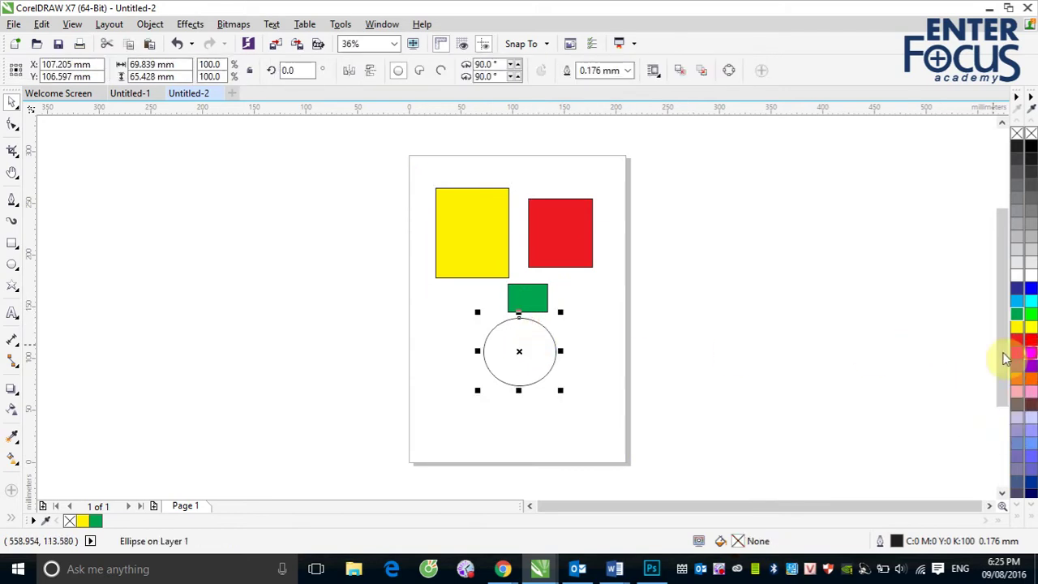
{"action": "left_click", "coordinate": [1030, 354]}
{"action": "left_click", "coordinate": [651, 343]}
{"action": "left_click", "coordinate": [532, 305]}
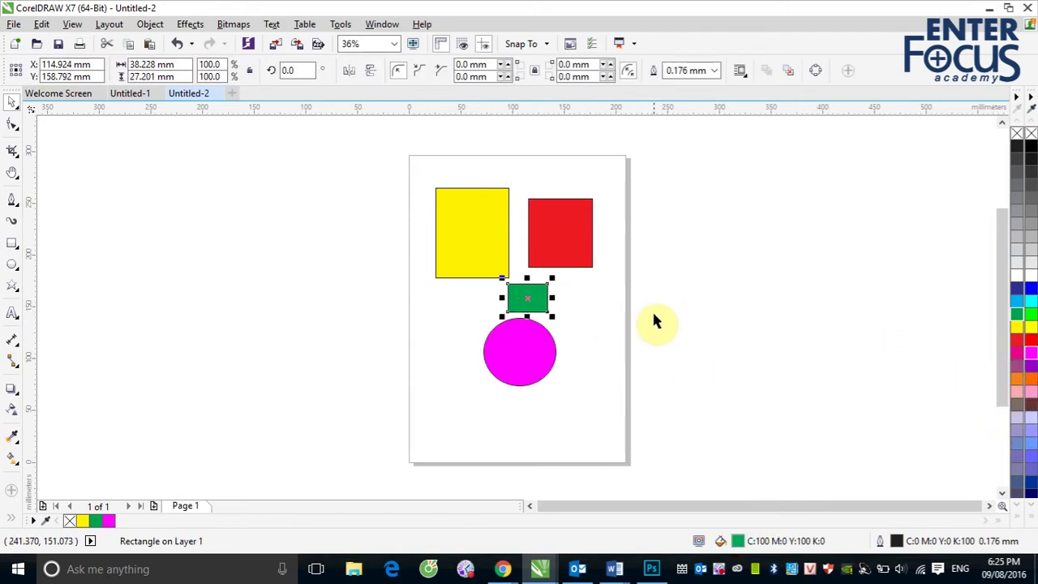
{"action": "left_click", "coordinate": [665, 314]}
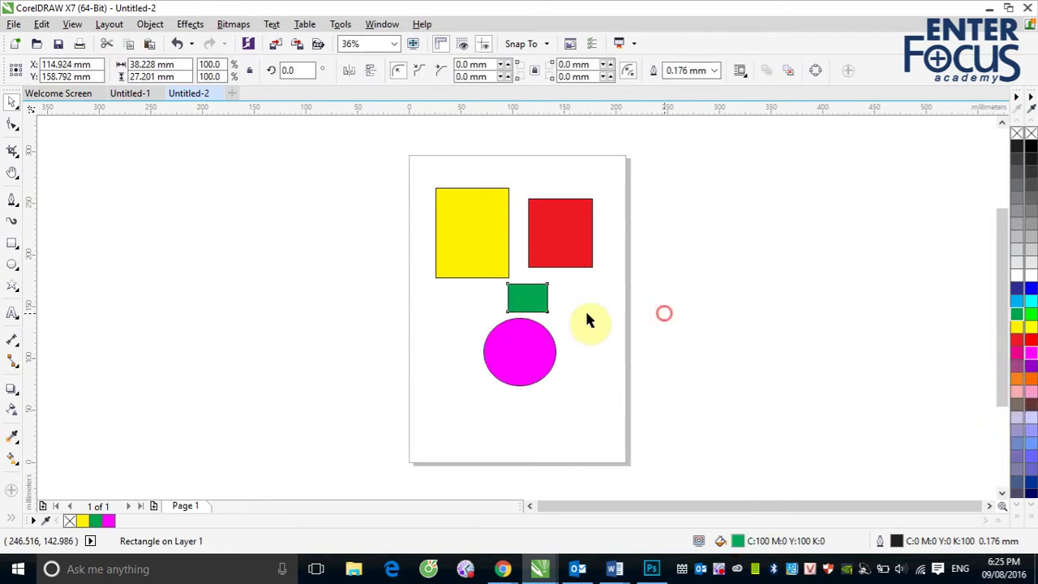
Use Freehand Pick to select the yellow rectangle, red rectangle and ellipse with an irregular outline that skirts the green rectangle
{"action": "left_click", "coordinate": [12, 102]}
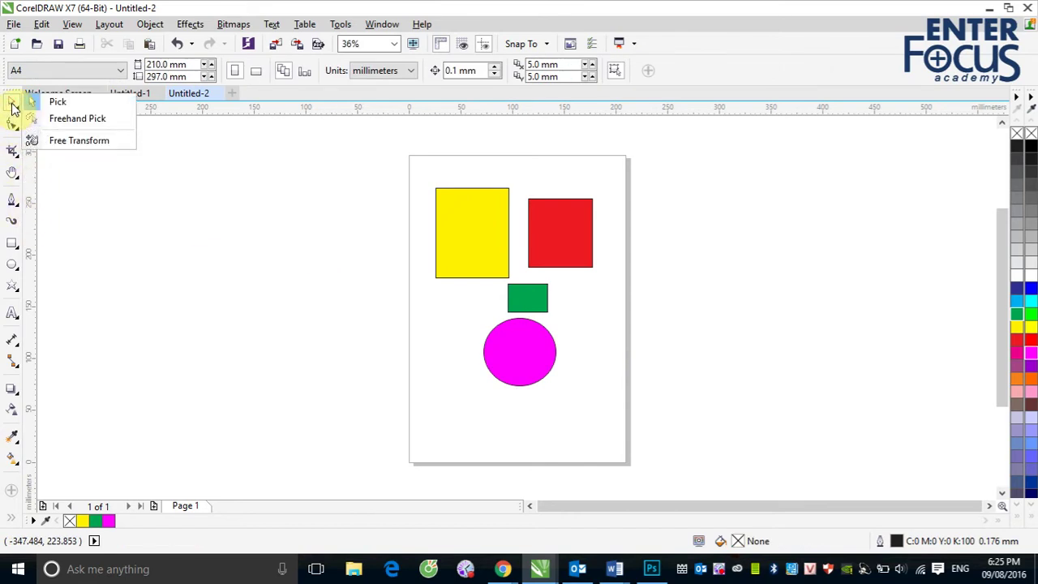
{"action": "left_click", "coordinate": [63, 126]}
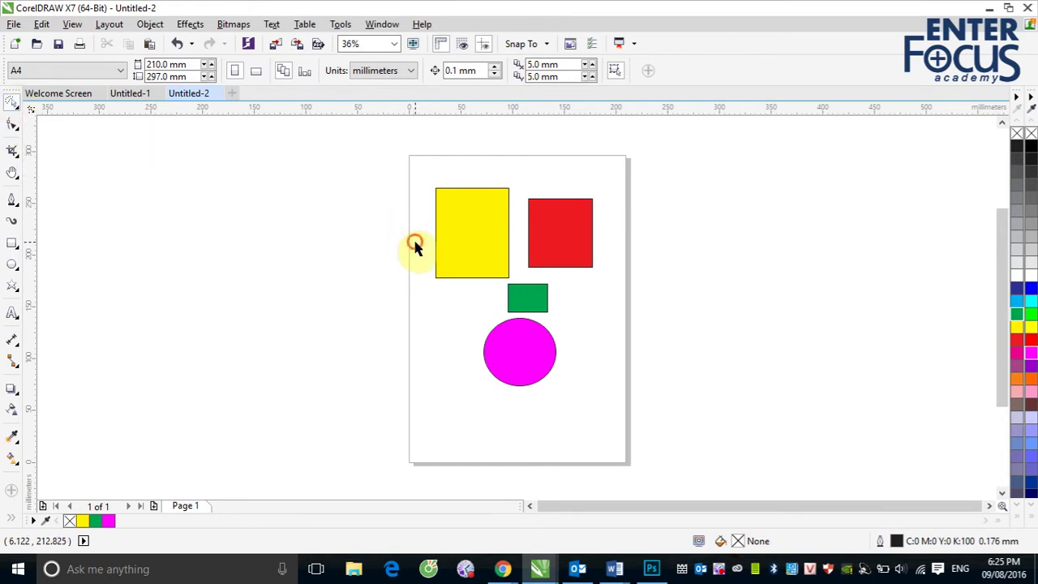
{"action": "mouse_move", "coordinate": [414, 240]}
{"action": "left_mouse_down"}
{"action": "mouse_move", "coordinate": [461, 268]}
{"action": "mouse_move", "coordinate": [463, 302]}
{"action": "left_mouse_up"}
{"action": "mouse_move", "coordinate": [476, 371]}
{"action": "left_mouse_down"}
{"action": "mouse_move", "coordinate": [509, 379]}
{"action": "mouse_move", "coordinate": [570, 363]}
{"action": "mouse_move", "coordinate": [621, 256]}
{"action": "mouse_move", "coordinate": [609, 238]}
{"action": "mouse_move", "coordinate": [574, 225]}
{"action": "mouse_move", "coordinate": [548, 232]}
{"action": "mouse_move", "coordinate": [564, 321]}
{"action": "mouse_move", "coordinate": [500, 328]}
{"action": "left_mouse_up"}
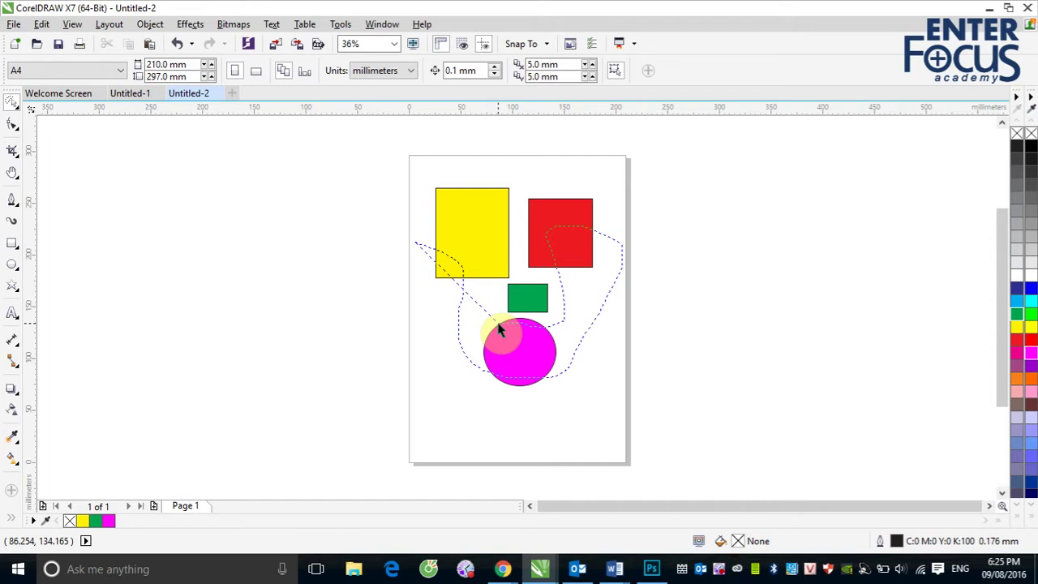
{"action": "left_click_drag", "start_coordinate": [500, 328], "coordinate": [491, 330]}
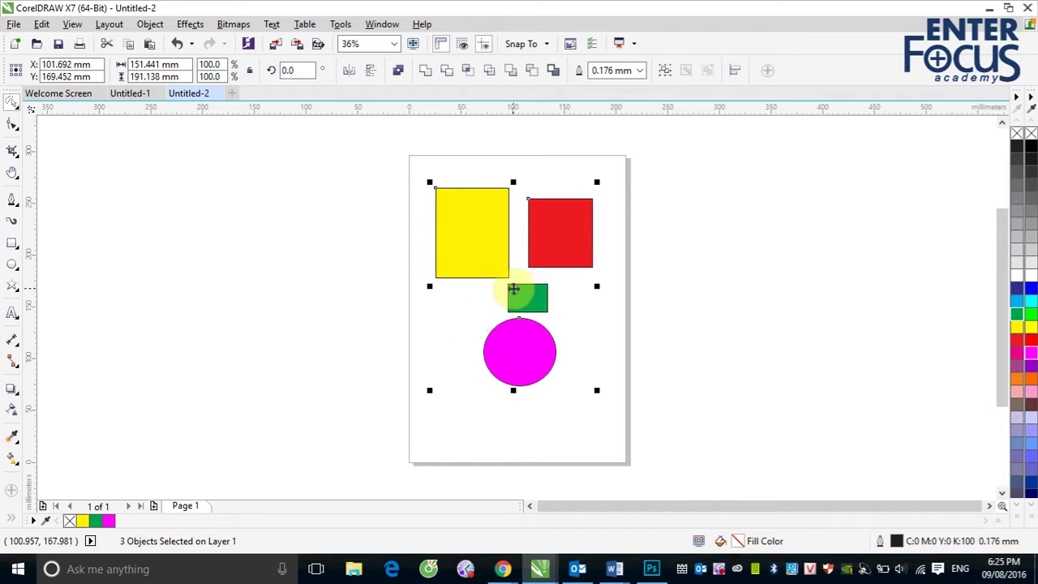
Try moving the three selected shapes off the page to its left, undo the move, and clear the selection
{"action": "left_click_drag", "start_coordinate": [519, 292], "coordinate": [270, 301]}
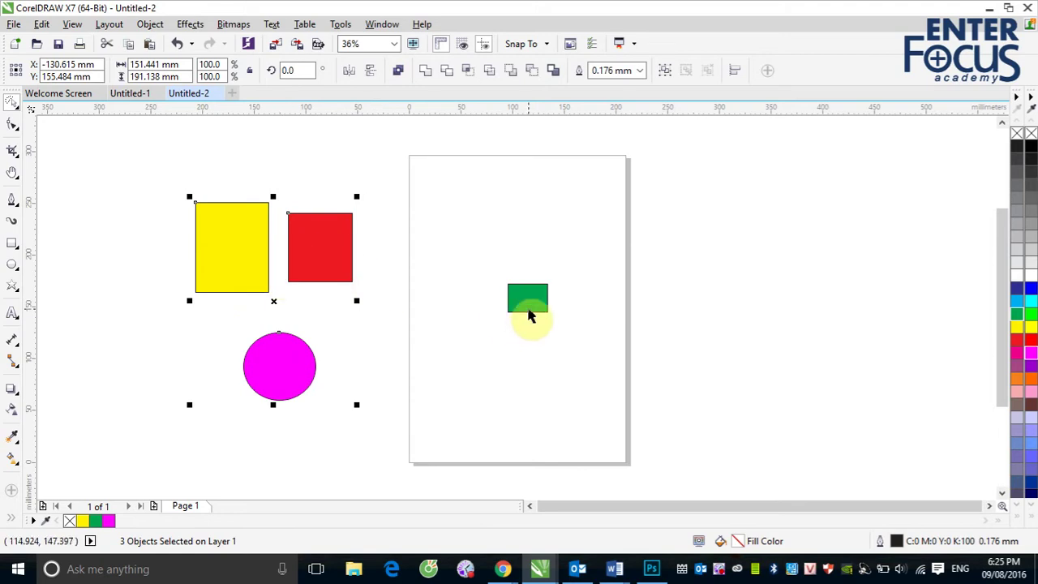
{"action": "key", "text": "ctrl+z"}
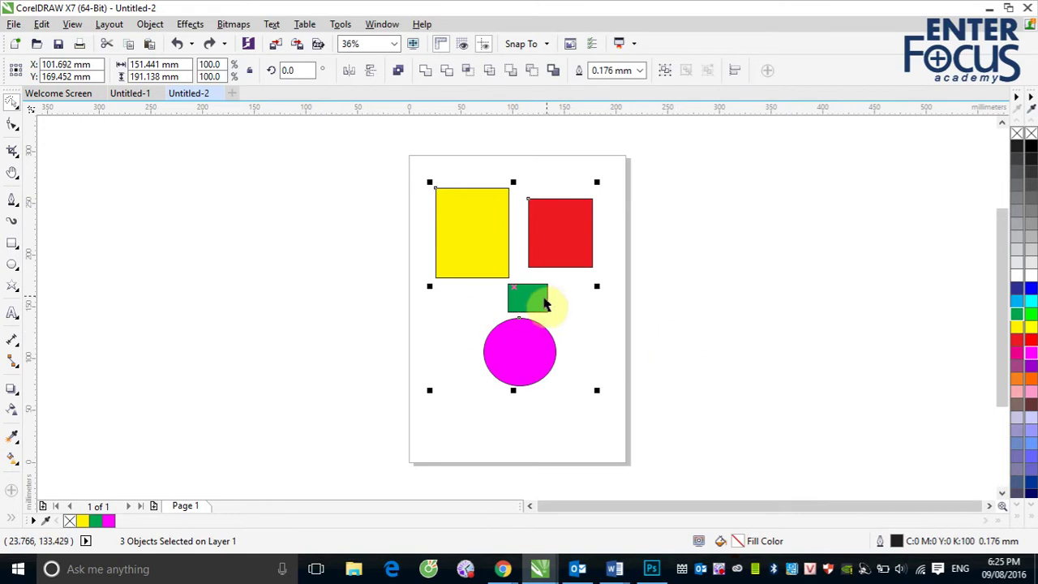
{"action": "left_click", "coordinate": [711, 324]}
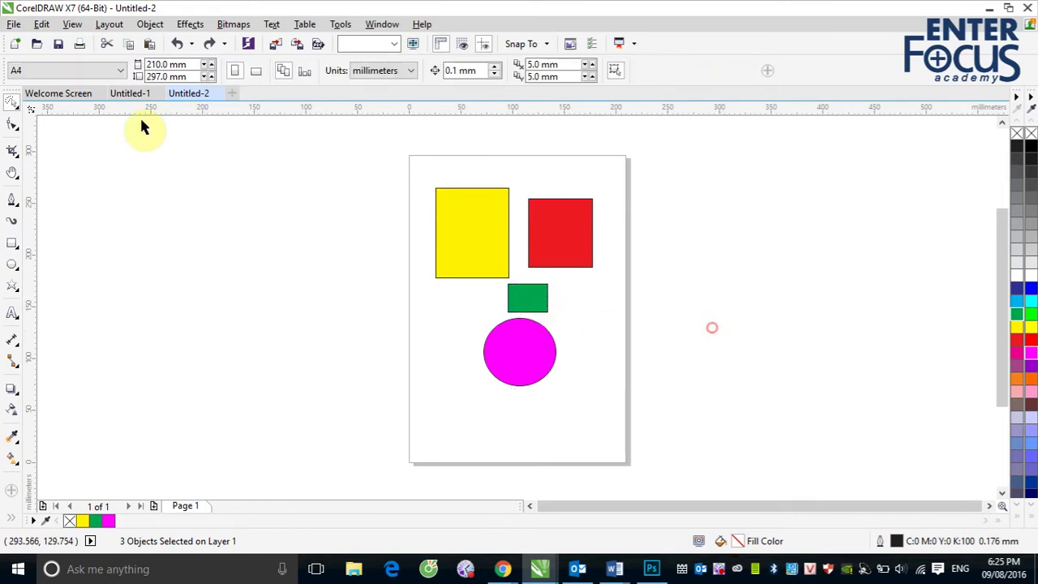
Select all four shapes with a Pick tool marquee, and remove the green rectangle from the selection
{"action": "left_click", "coordinate": [12, 101]}
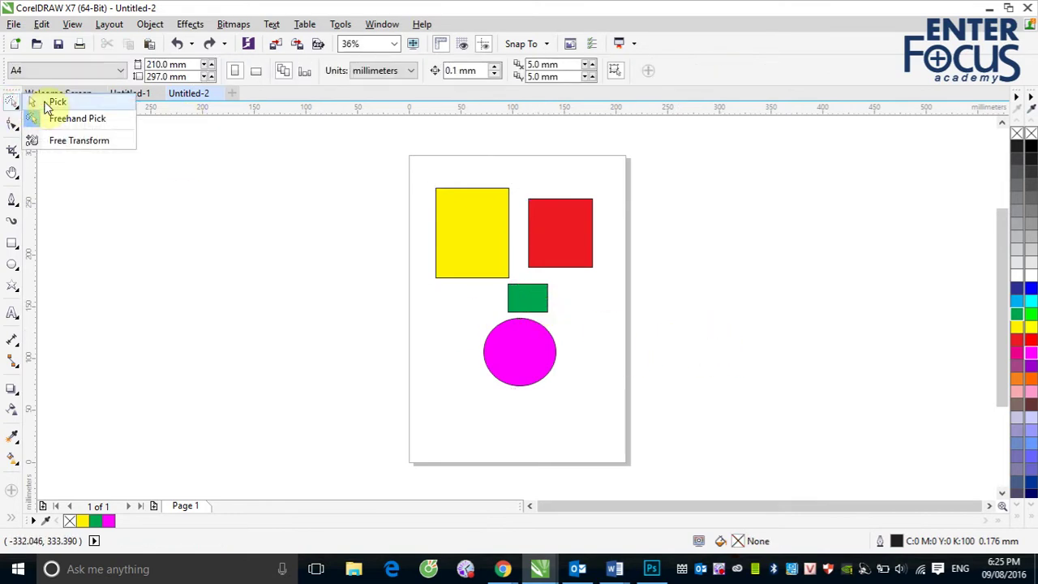
{"action": "left_click", "coordinate": [30, 97]}
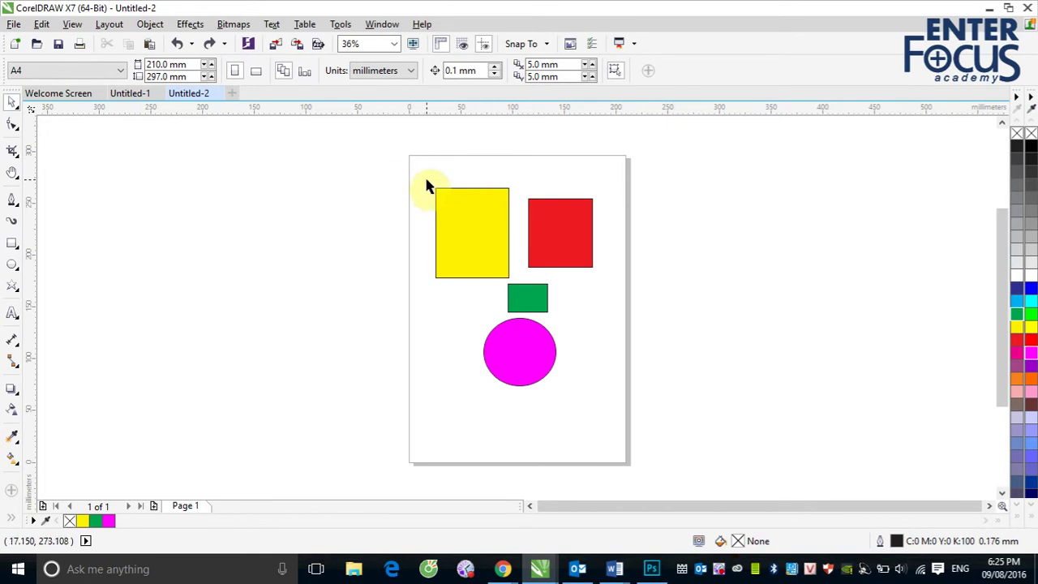
{"action": "left_click_drag", "start_coordinate": [426, 180], "coordinate": [616, 406]}
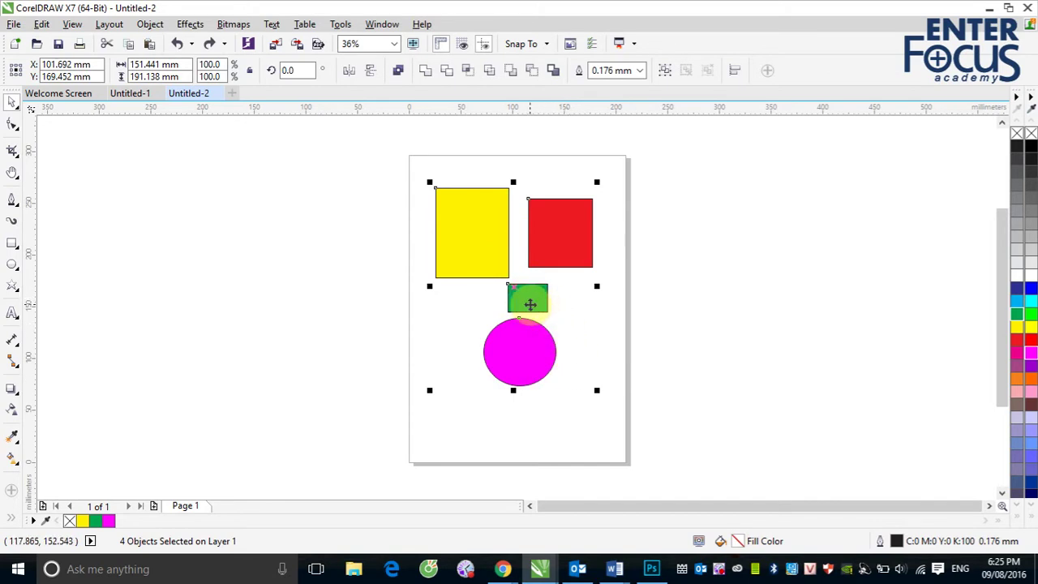
{"action": "left_click", "coordinate": [529, 304], "text": "shift"}
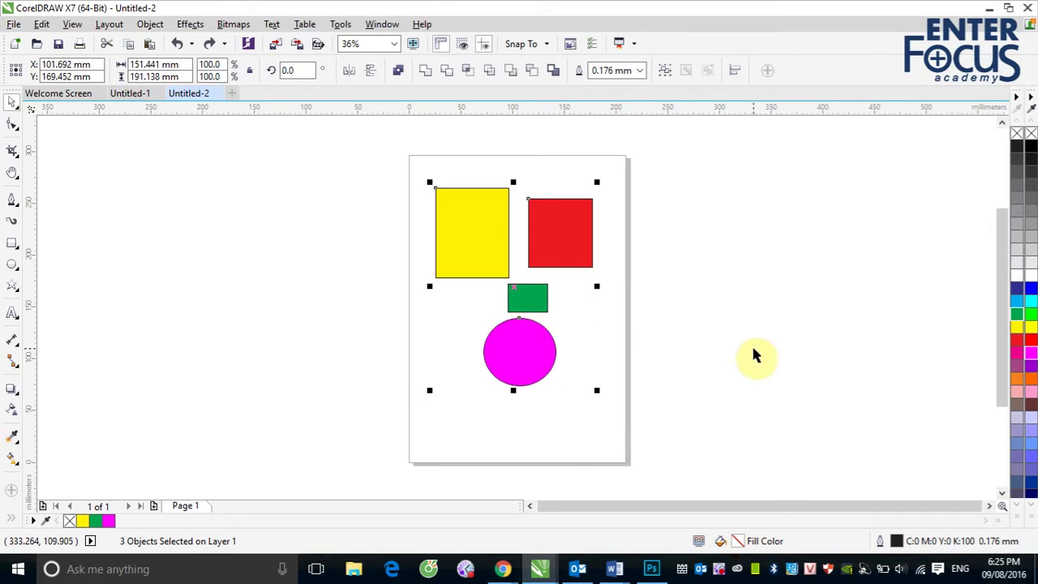
Move the three selected shapes off the page to its left, and shift the green rectangle up and slightly left on the page
{"action": "left_click_drag", "start_coordinate": [558, 246], "coordinate": [337, 259]}
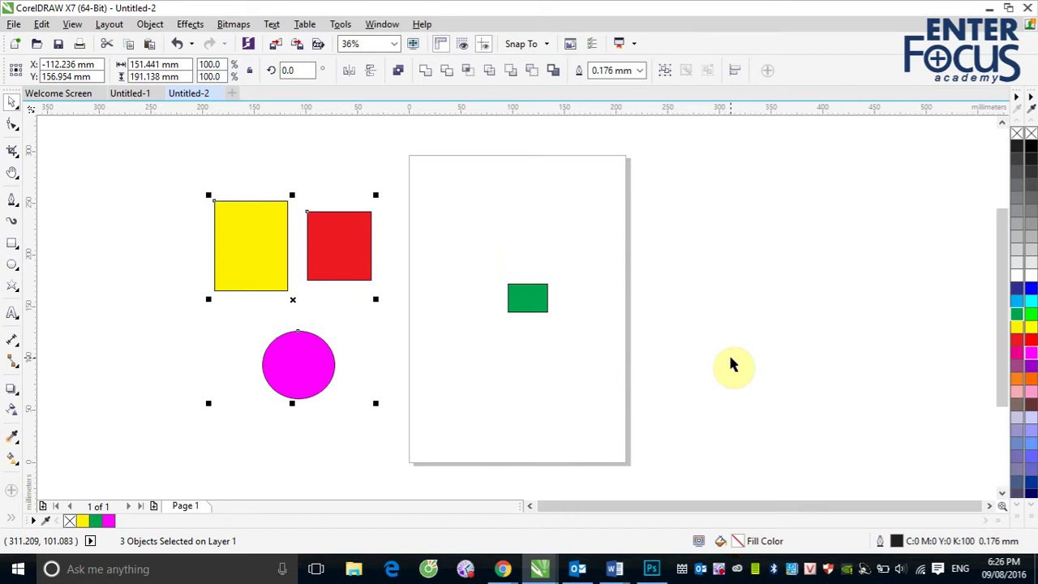
{"action": "left_click", "coordinate": [646, 336]}
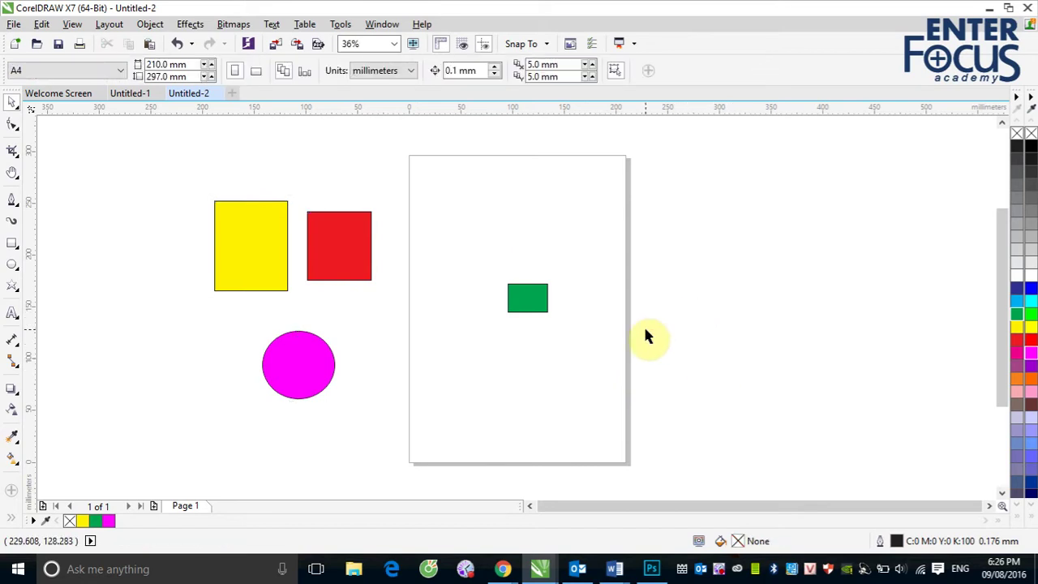
{"action": "left_click", "coordinate": [528, 296]}
{"action": "left_click_drag", "start_coordinate": [528, 297], "coordinate": [500, 249]}
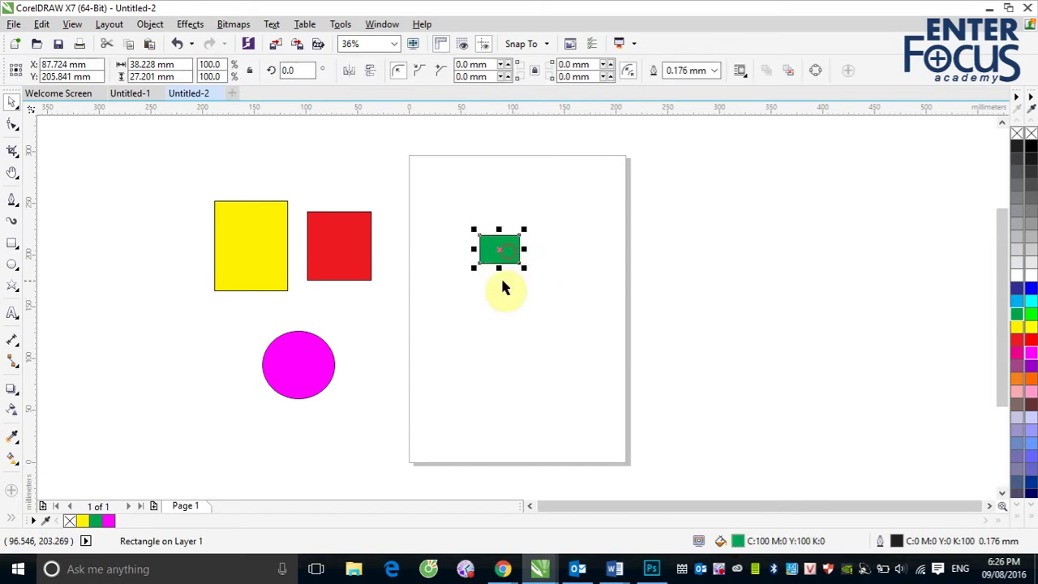
Delete the yellow rectangle, red rectangle and magenta ellipse lying beside the page
{"action": "left_click_drag", "start_coordinate": [197, 181], "coordinate": [389, 425]}
{"action": "key", "text": "Delete"}
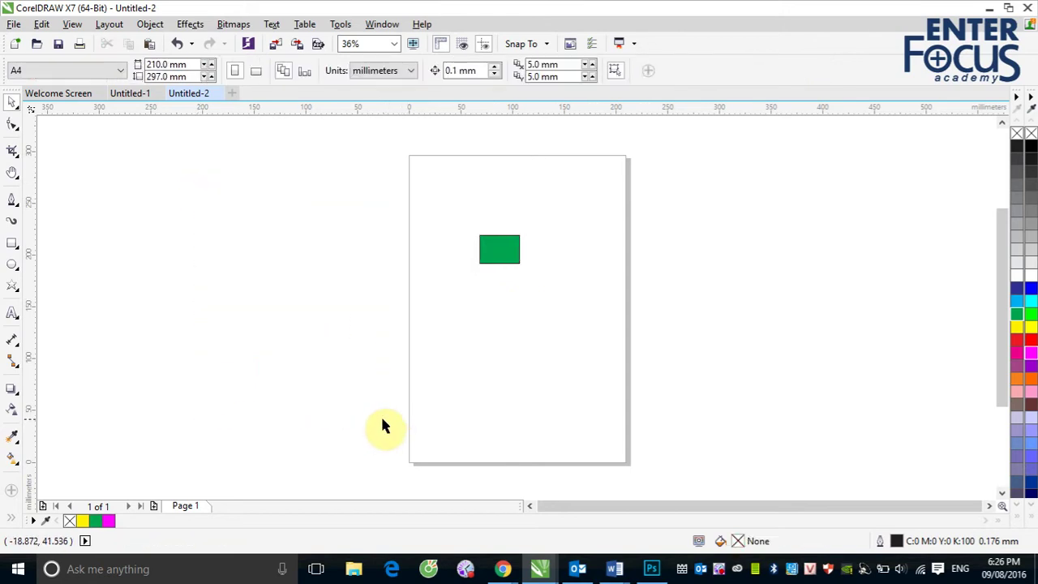
Move the green rectangle off the page to its left, and drop a copy of it on the upper part of the page
{"action": "key", "text": "ctrl+a"}
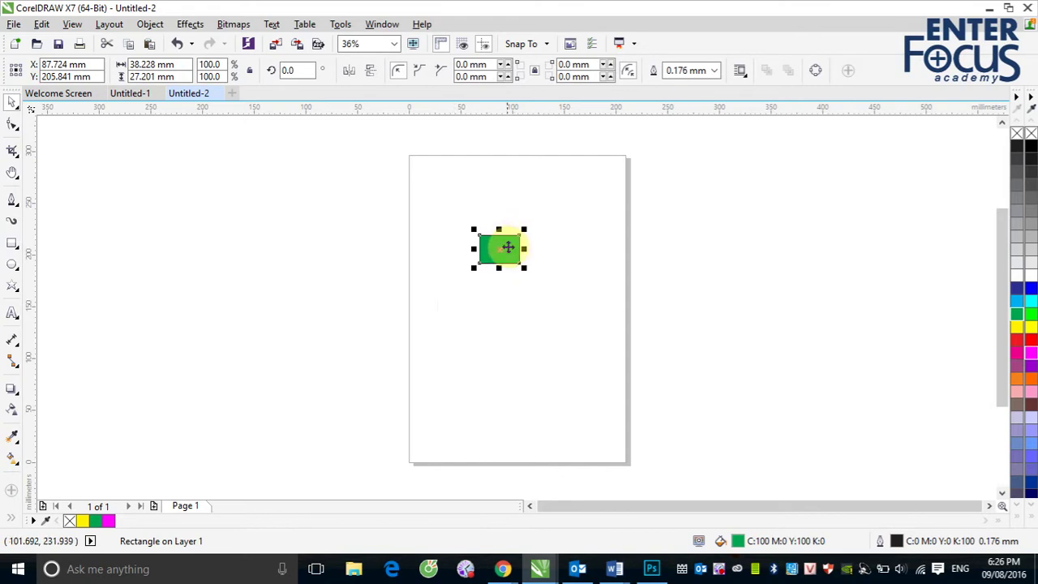
{"action": "left_click_drag", "start_coordinate": [504, 251], "coordinate": [221, 228]}
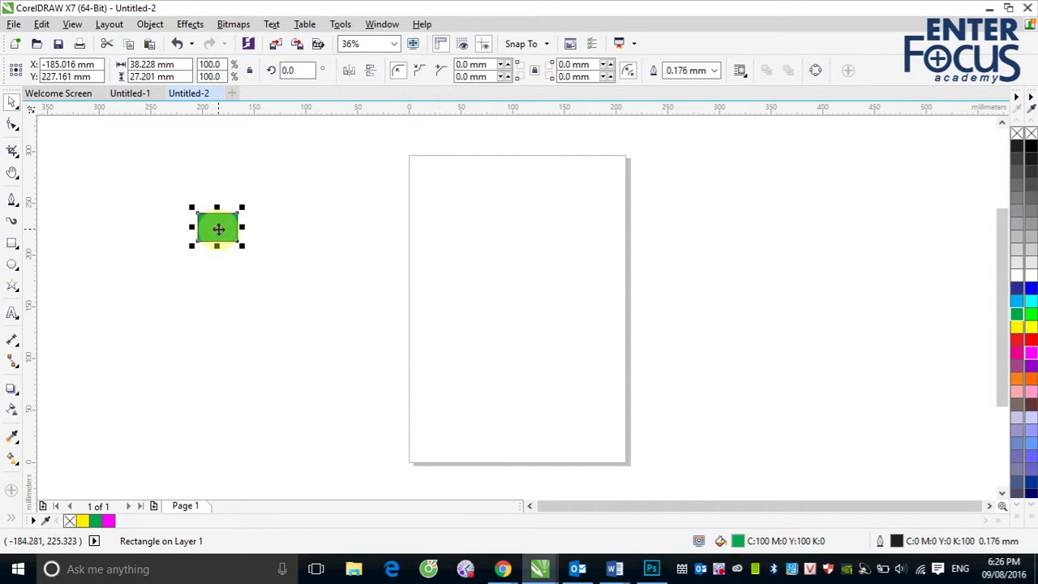
{"action": "left_click_drag", "start_coordinate": [218, 230], "coordinate": [541, 233]}
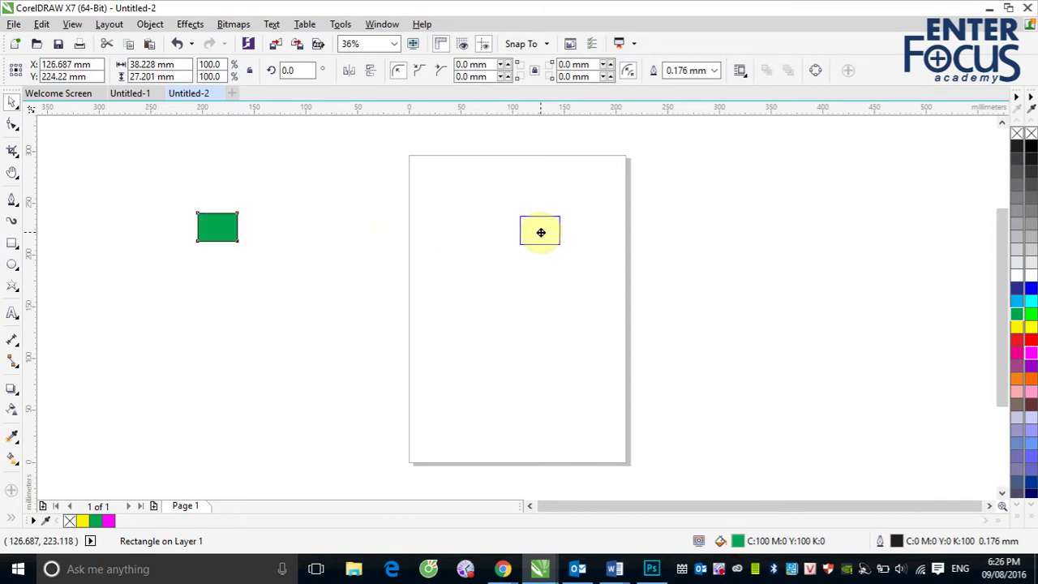
{"action": "left_click_drag", "start_coordinate": [541, 233], "coordinate": [540, 235]}
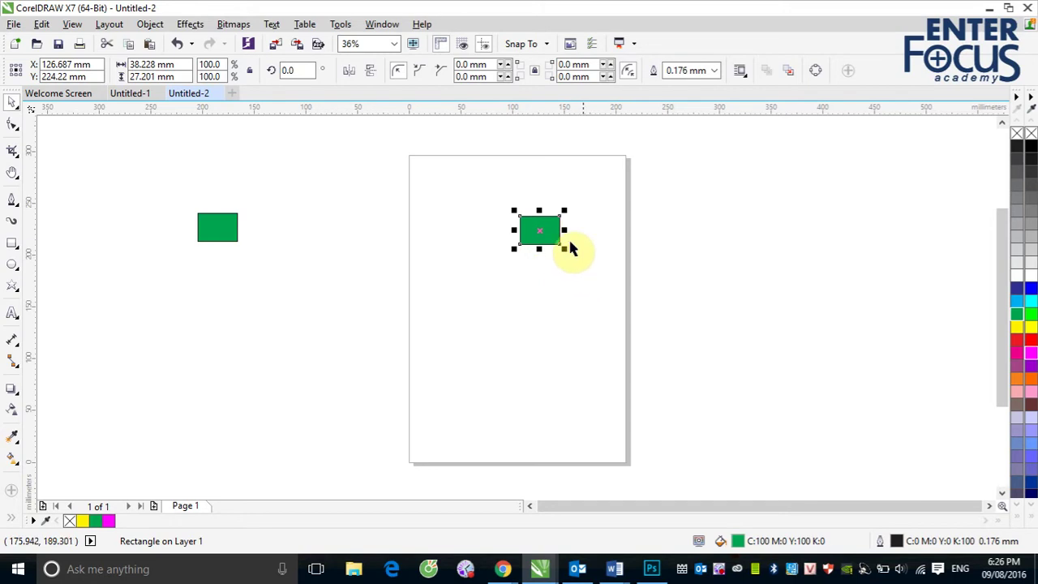
Stretch the copied green rectangle horizontally and vertically from its sides, and scale it proportionally from a corner to about 142 by 93 mm
{"action": "left_click_drag", "start_coordinate": [566, 230], "coordinate": [596, 229]}
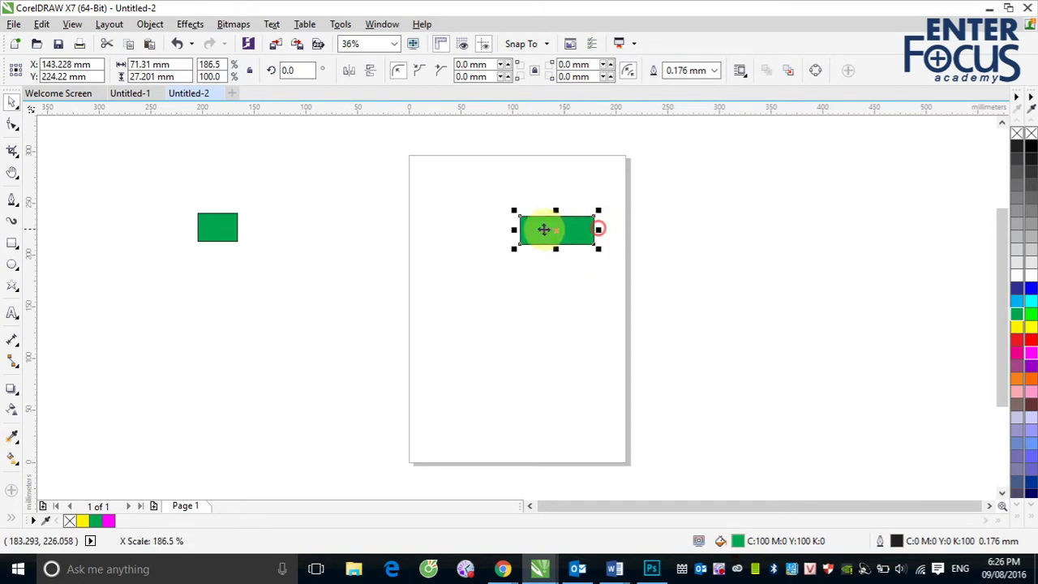
{"action": "left_click_drag", "start_coordinate": [516, 230], "coordinate": [460, 233]}
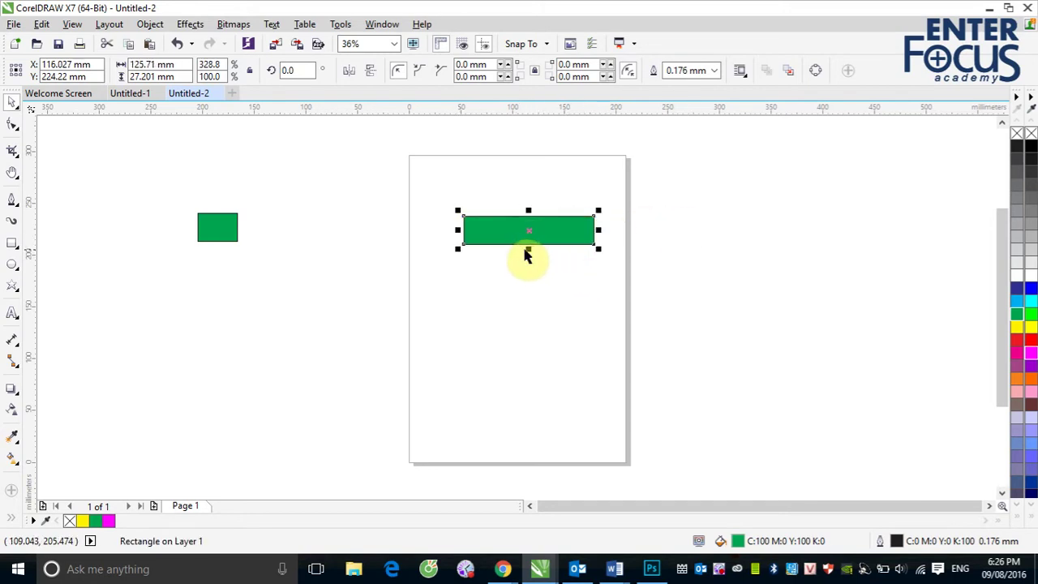
{"action": "left_click_drag", "start_coordinate": [528, 248], "coordinate": [537, 323]}
{"action": "mouse_move", "coordinate": [596, 269]}
{"action": "left_mouse_down"}
{"action": "mouse_move", "coordinate": [618, 268]}
{"action": "mouse_move", "coordinate": [581, 268]}
{"action": "left_mouse_up"}
{"action": "mouse_move", "coordinate": [458, 270]}
{"action": "left_mouse_down"}
{"action": "mouse_move", "coordinate": [429, 275]}
{"action": "mouse_move", "coordinate": [453, 273]}
{"action": "left_mouse_up"}
{"action": "left_click_drag", "start_coordinate": [518, 212], "coordinate": [515, 236]}
{"action": "mouse_move", "coordinate": [587, 234]}
{"action": "left_mouse_down"}
{"action": "mouse_move", "coordinate": [672, 176]}
{"action": "mouse_move", "coordinate": [598, 229]}
{"action": "left_mouse_up"}
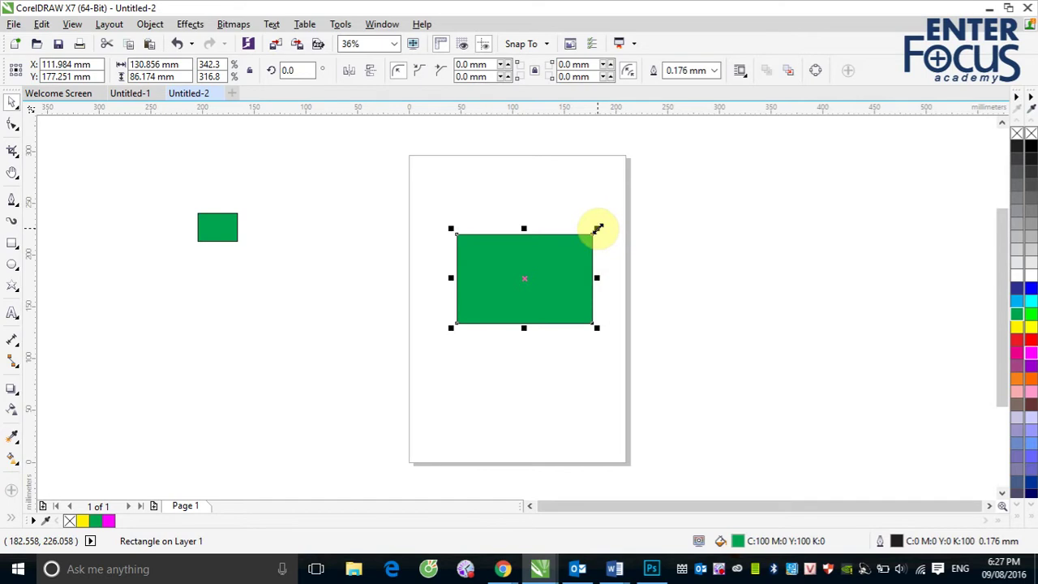
{"action": "mouse_move", "coordinate": [597, 230]}
{"action": "left_mouse_down"}
{"action": "mouse_move", "coordinate": [658, 186]}
{"action": "mouse_move", "coordinate": [616, 221]}
{"action": "left_mouse_up"}
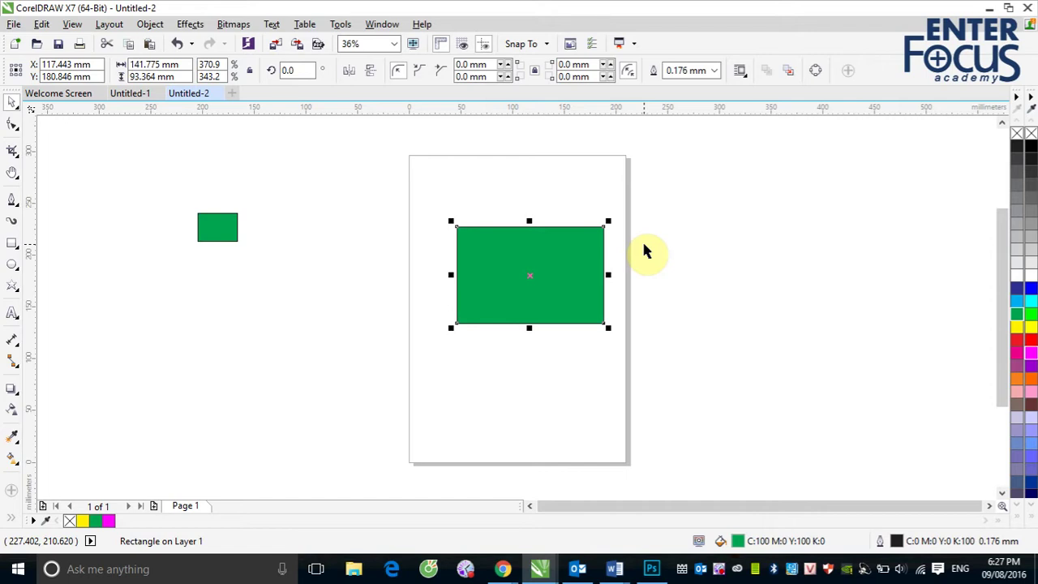
Switch the large green rectangle to its rotation handles and rotate it clockwise to an angle of about 315.3 degrees
{"action": "left_click", "coordinate": [540, 293]}
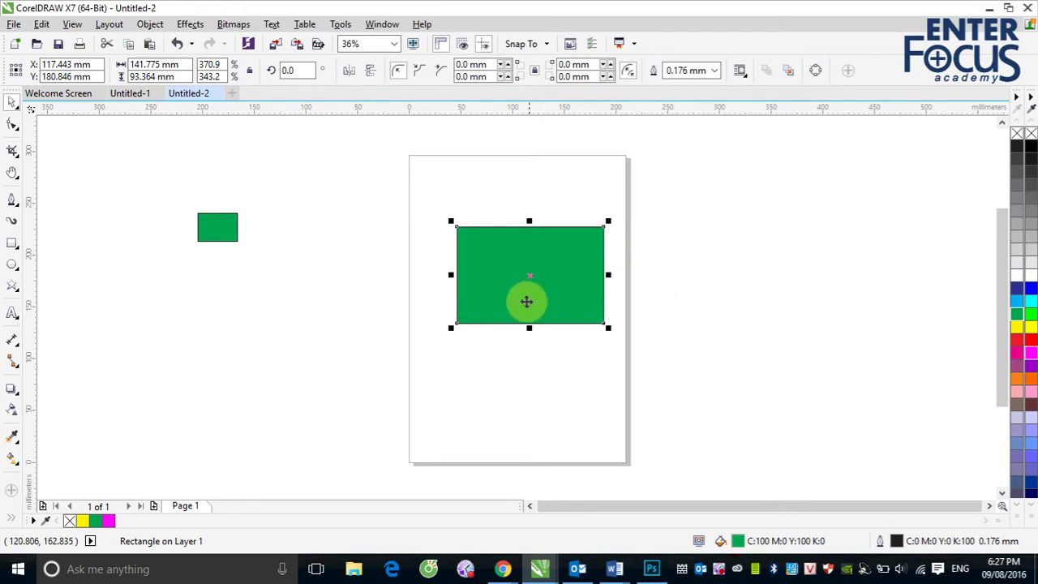
{"action": "left_click", "coordinate": [493, 300]}
{"action": "left_click", "coordinate": [579, 243]}
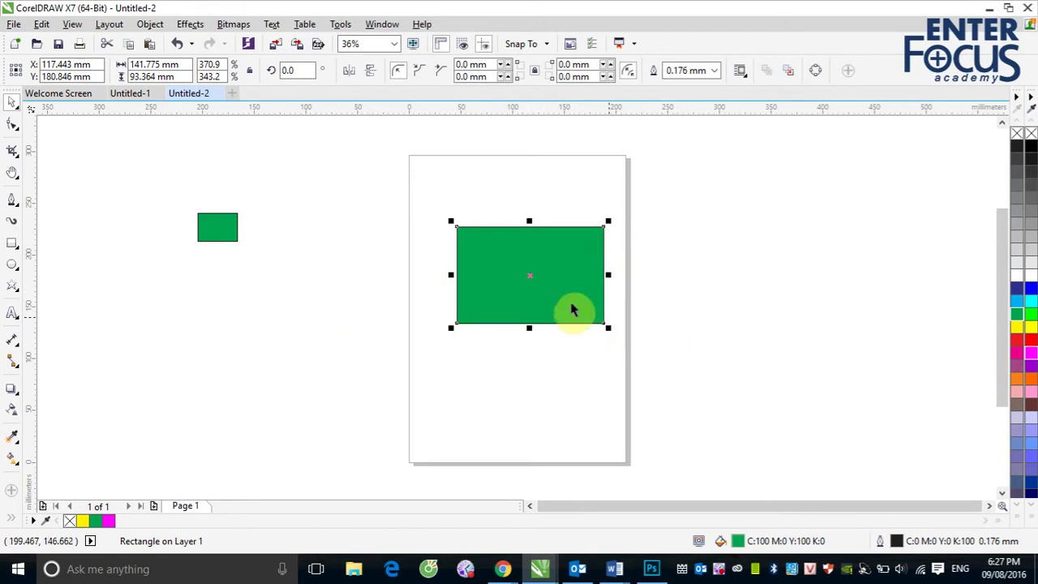
{"action": "left_click", "coordinate": [540, 289]}
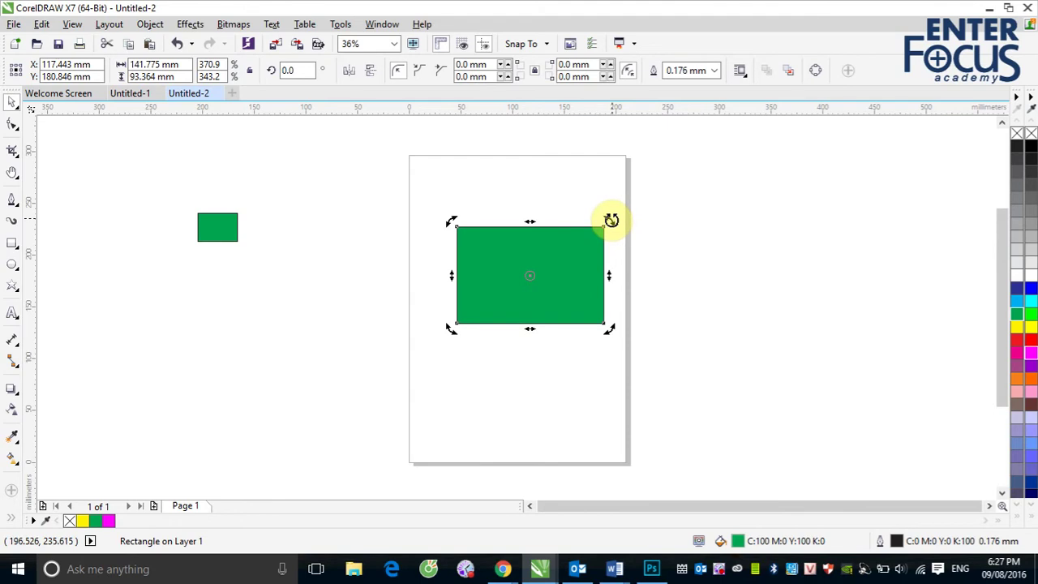
{"action": "left_click_drag", "start_coordinate": [612, 219], "coordinate": [586, 286]}
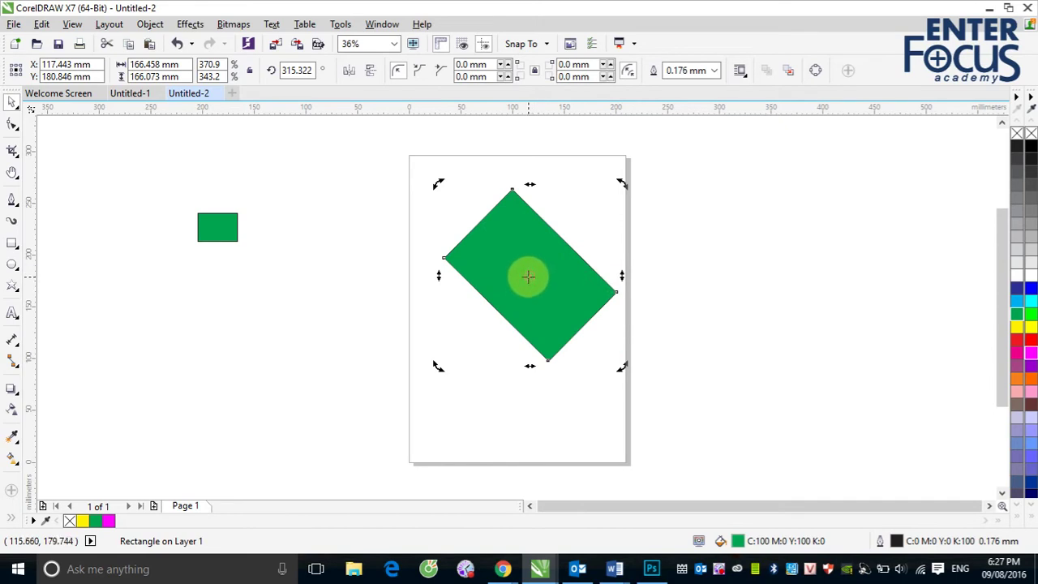
Rotate the large green rectangle to about 307 degrees around a pivot near its lower corner, and to about 332 degrees around a pivot below it
{"action": "left_click_drag", "start_coordinate": [528, 276], "coordinate": [544, 330]}
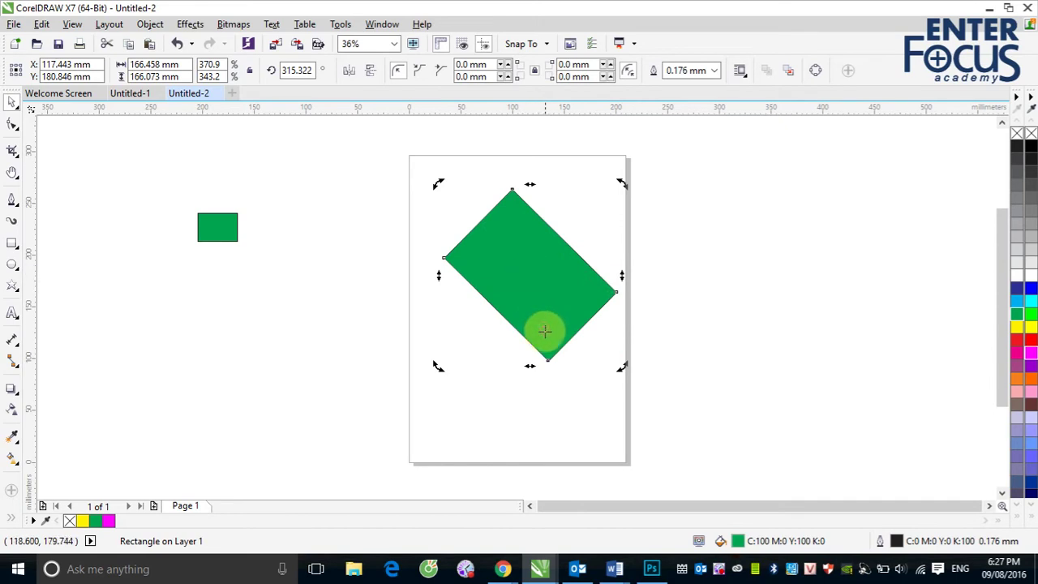
{"action": "left_click_drag", "start_coordinate": [435, 184], "coordinate": [529, 227]}
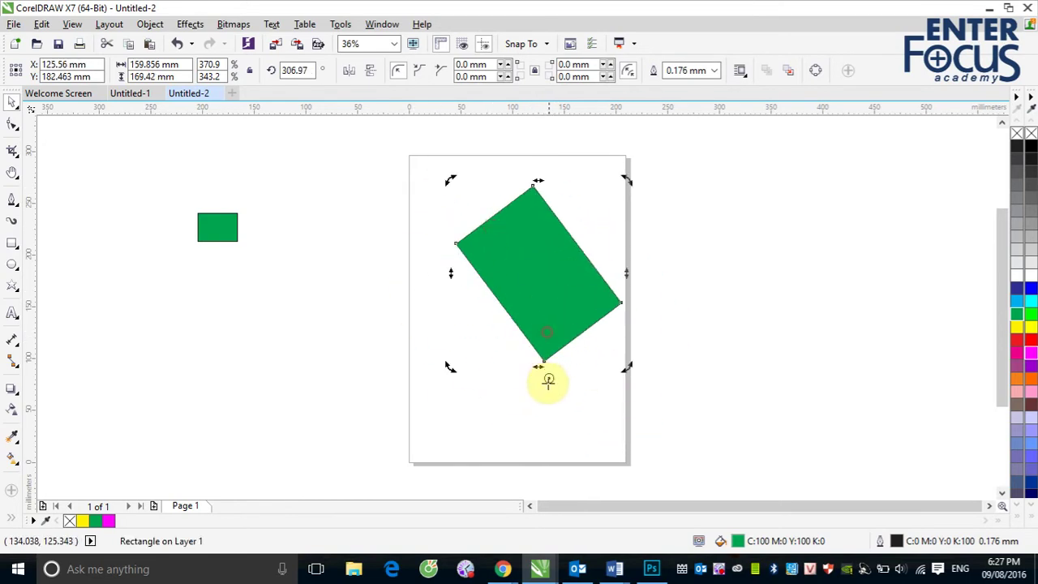
{"action": "left_click_drag", "start_coordinate": [548, 381], "coordinate": [547, 382]}
{"action": "left_click_drag", "start_coordinate": [452, 181], "coordinate": [459, 308]}
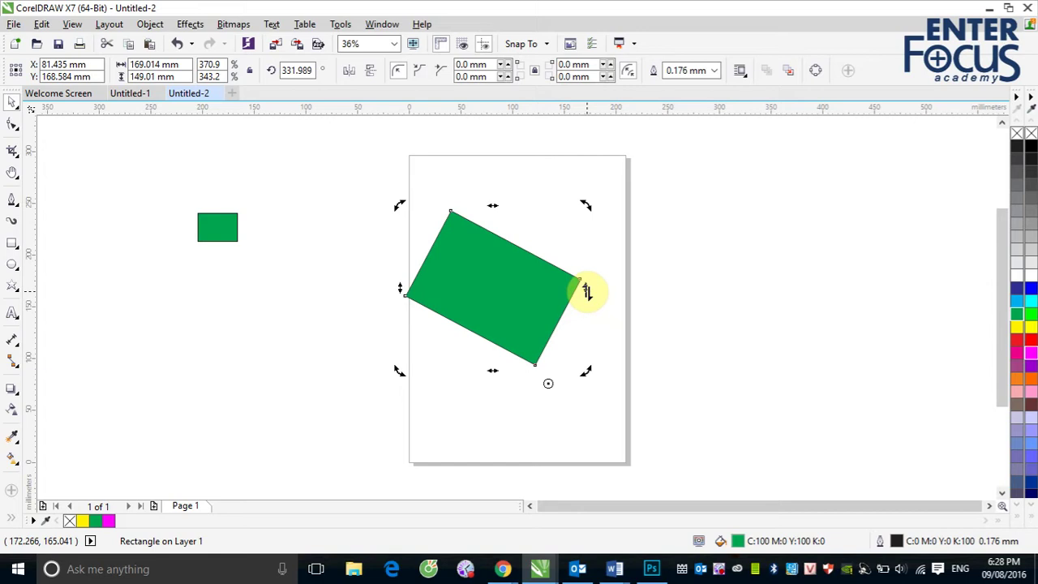
Skew the large green rectangle vertically and horizontally into a parallelogram about 224 by 118 mm
{"action": "left_click_drag", "start_coordinate": [587, 292], "coordinate": [581, 218]}
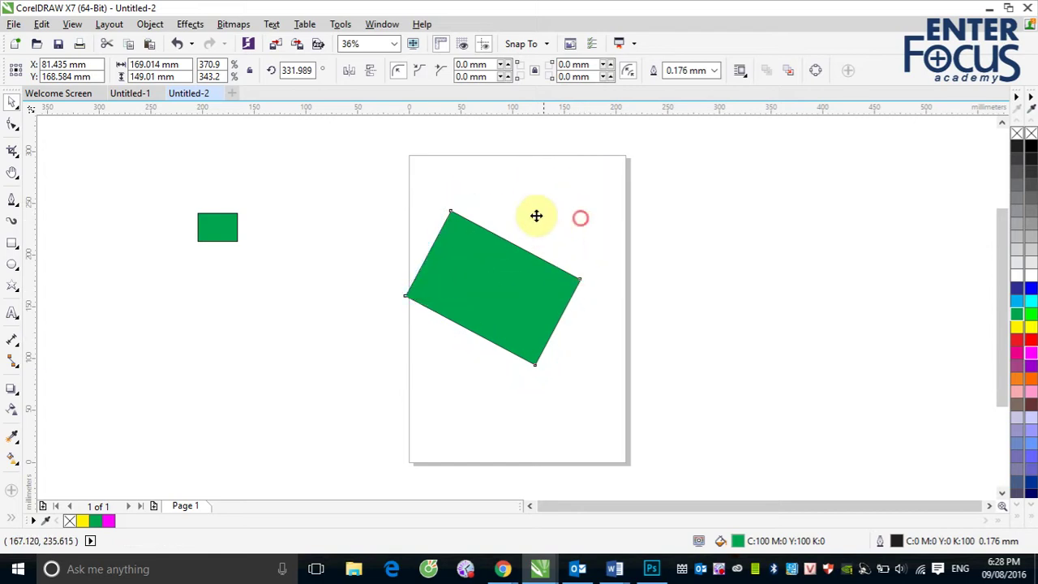
{"action": "left_click_drag", "start_coordinate": [491, 186], "coordinate": [577, 207]}
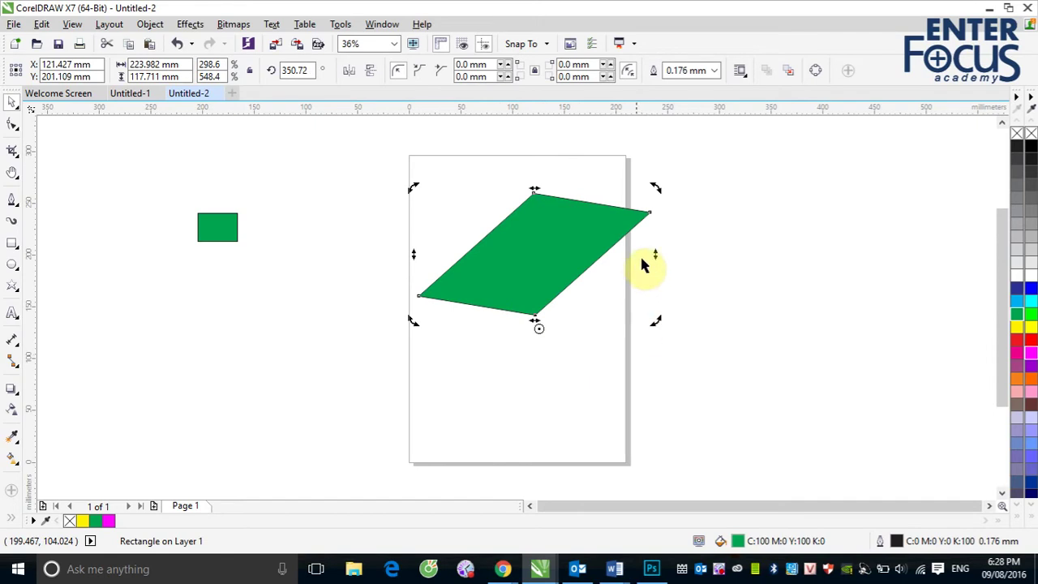
Rotate the green parallelogram clockwise to about 335.7 degrees and skew it horizontally to about 232 mm wide
{"action": "left_click_drag", "start_coordinate": [655, 187], "coordinate": [617, 167]}
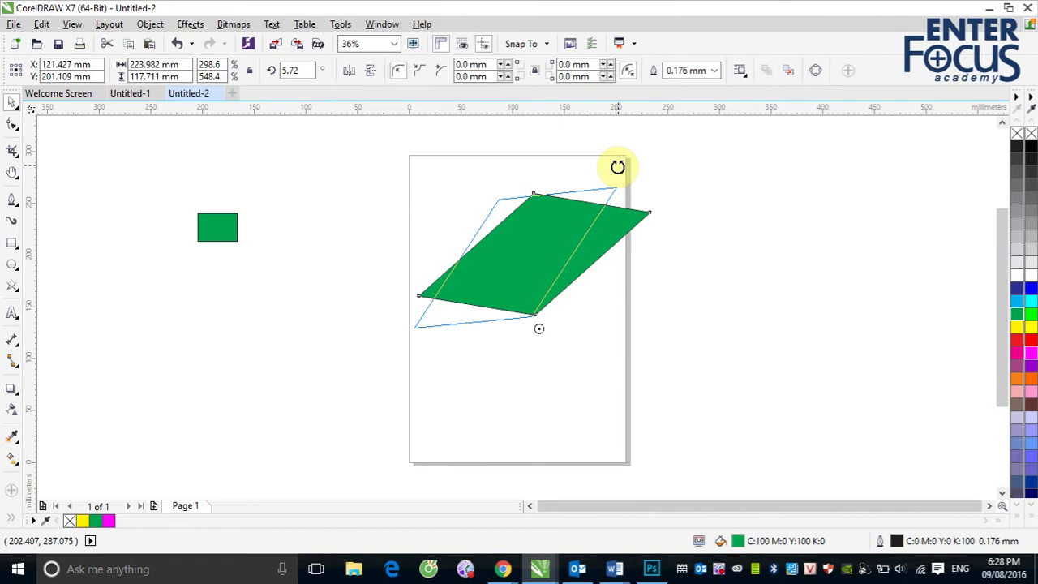
{"action": "left_click_drag", "start_coordinate": [617, 167], "coordinate": [675, 284]}
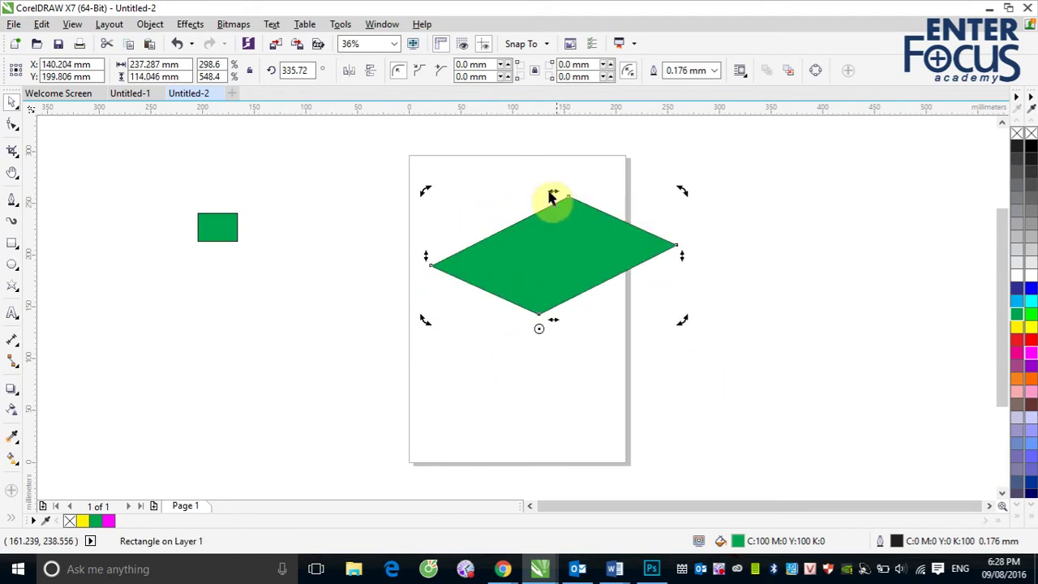
{"action": "left_click_drag", "start_coordinate": [550, 188], "coordinate": [507, 209]}
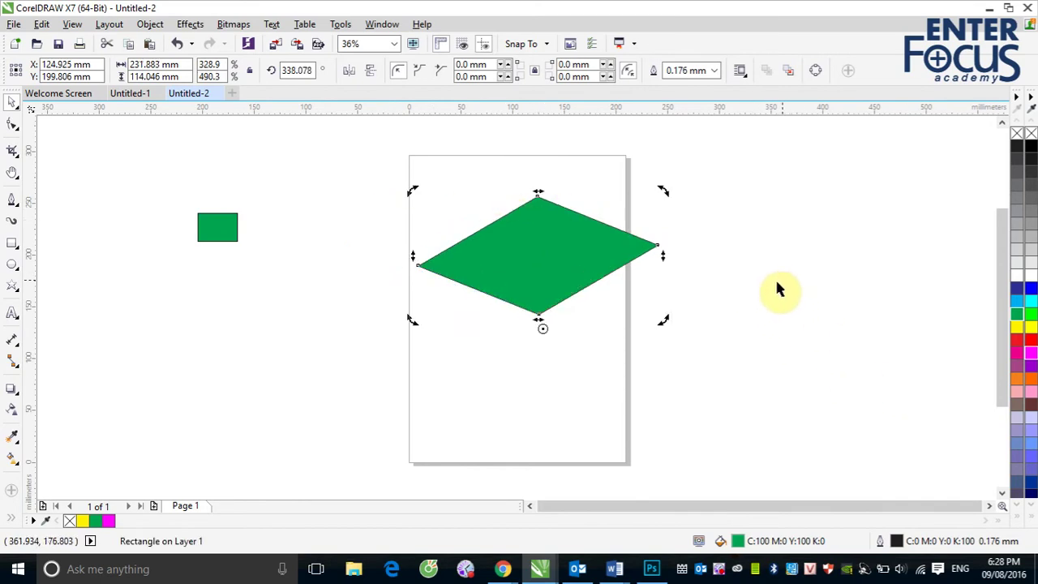
{"action": "left_click", "coordinate": [797, 278]}
Narrow the green parallelogram around its center to about 186 mm, and scale it proportionally from the center to about 205 by 126 mm
{"action": "left_click", "coordinate": [565, 264]}
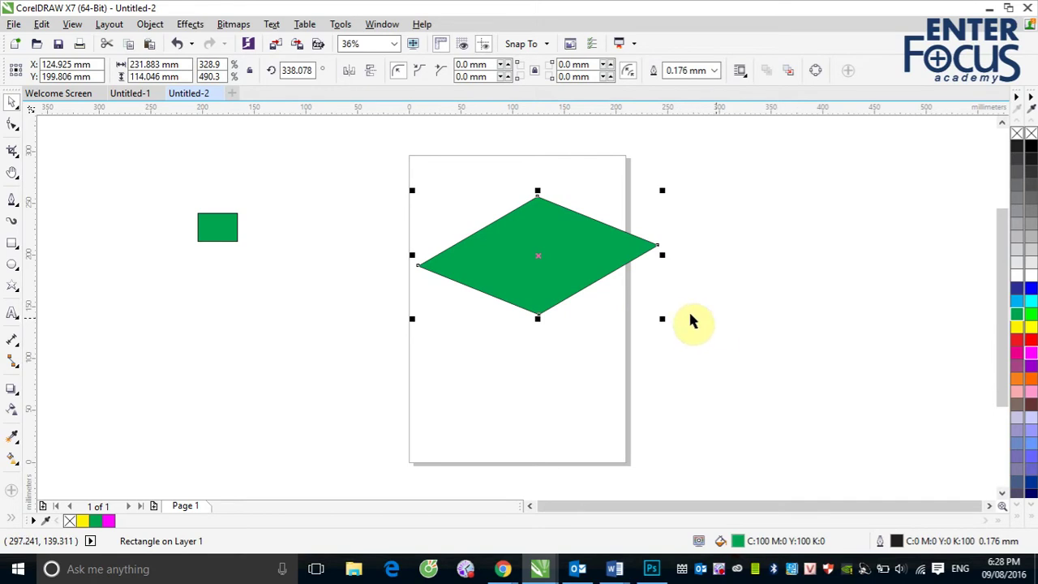
{"action": "left_click_drag", "start_coordinate": [663, 256], "coordinate": [651, 303]}
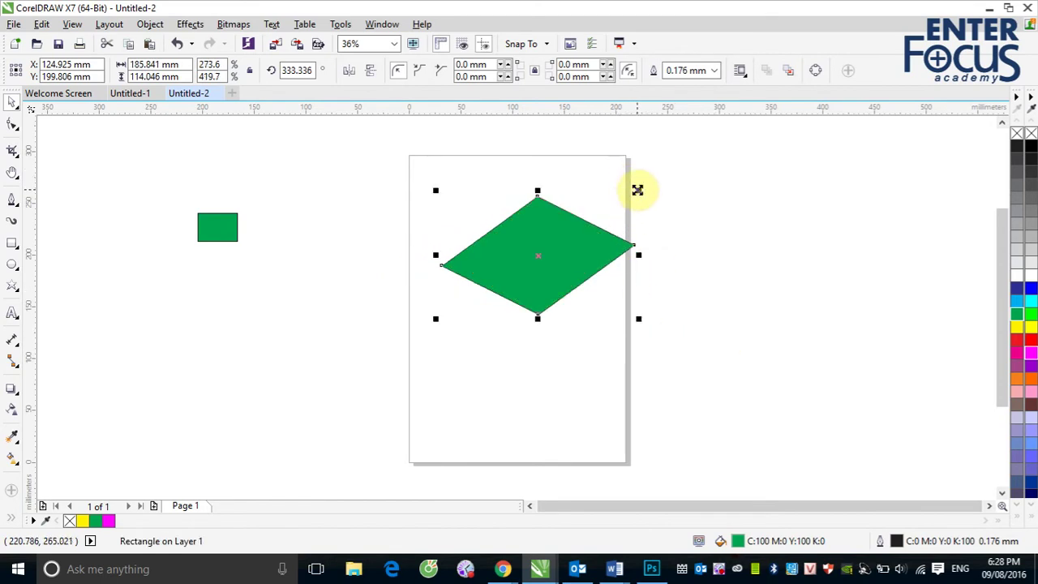
{"action": "left_click_drag", "start_coordinate": [638, 190], "coordinate": [643, 261]}
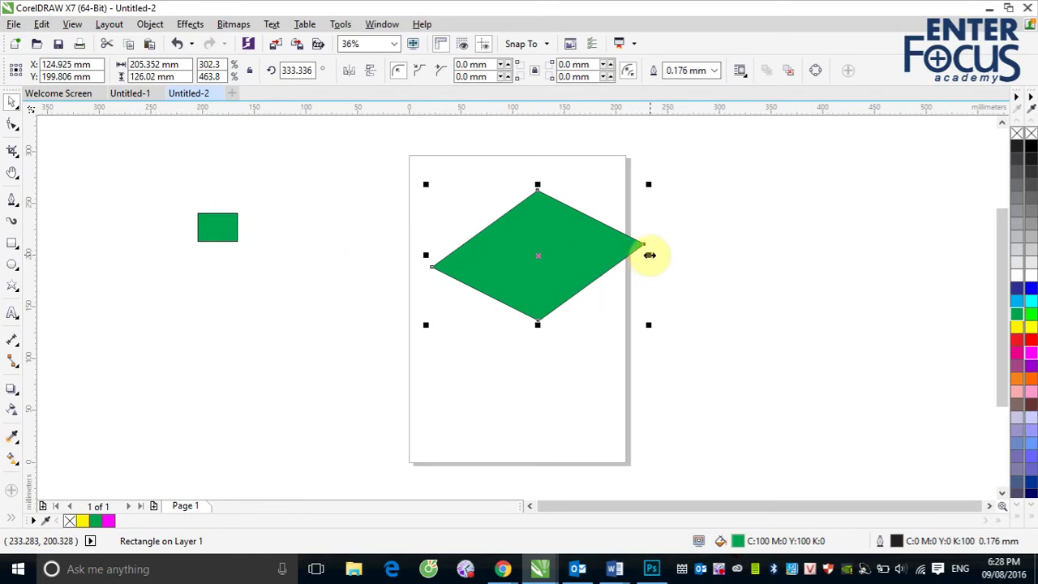
Mirror the green parallelogram horizontally at full size across its left side, and move it back onto the page
{"action": "left_click_drag", "start_coordinate": [650, 255], "coordinate": [286, 274]}
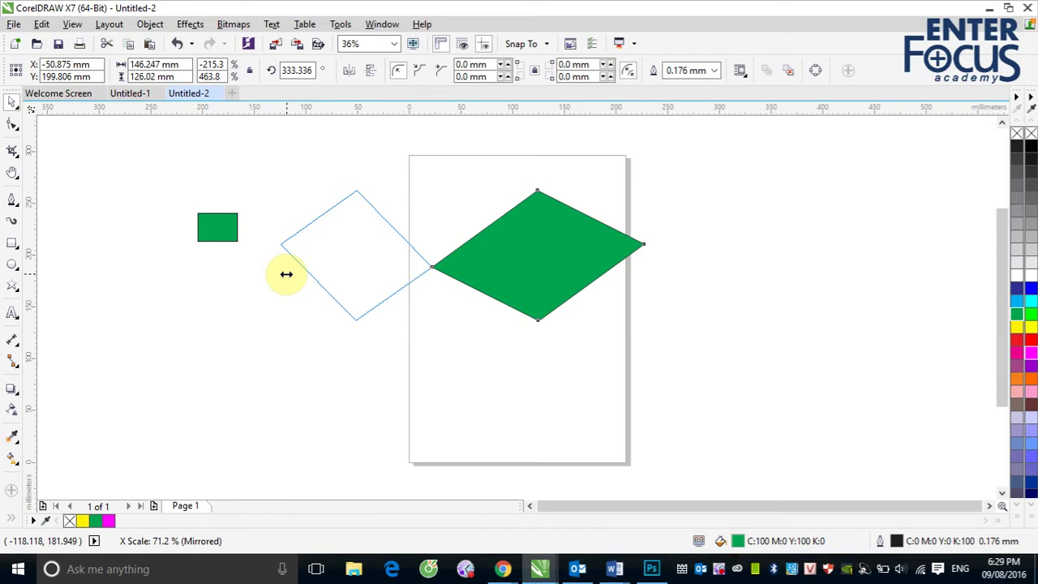
{"action": "key", "text": "ctrl"}
{"action": "left_click_drag", "start_coordinate": [286, 274], "coordinate": [286, 274]}
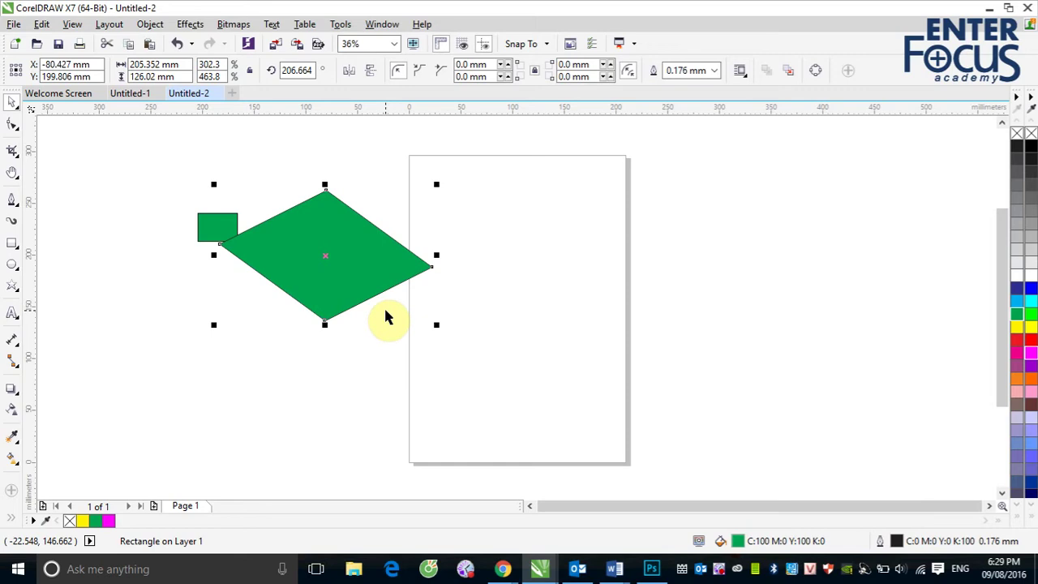
{"action": "left_click_drag", "start_coordinate": [364, 268], "coordinate": [535, 296]}
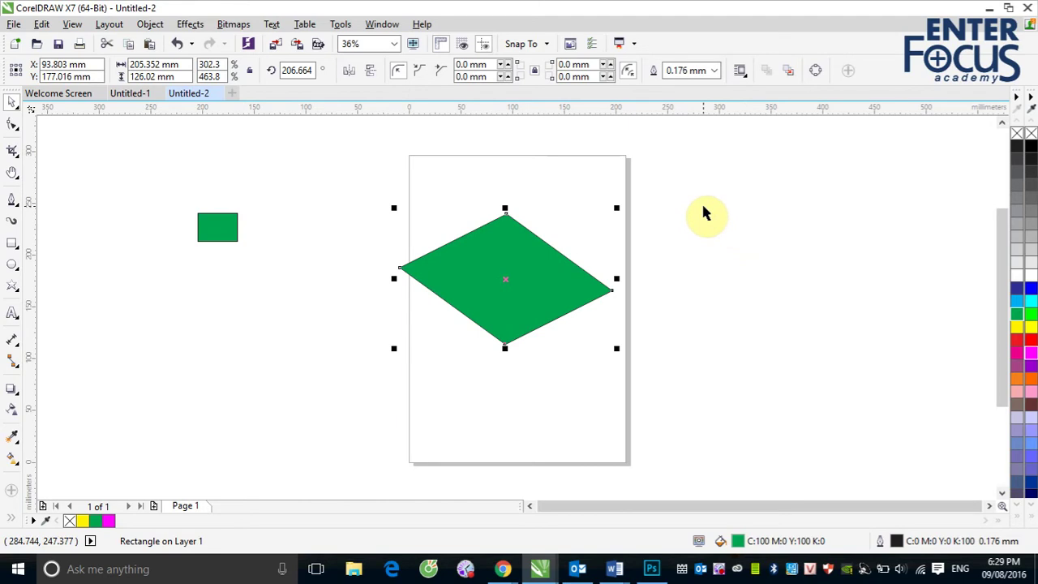
Set the green parallelogram's angle of rotation to 0 degrees
{"action": "double_click", "coordinate": [289, 69]}
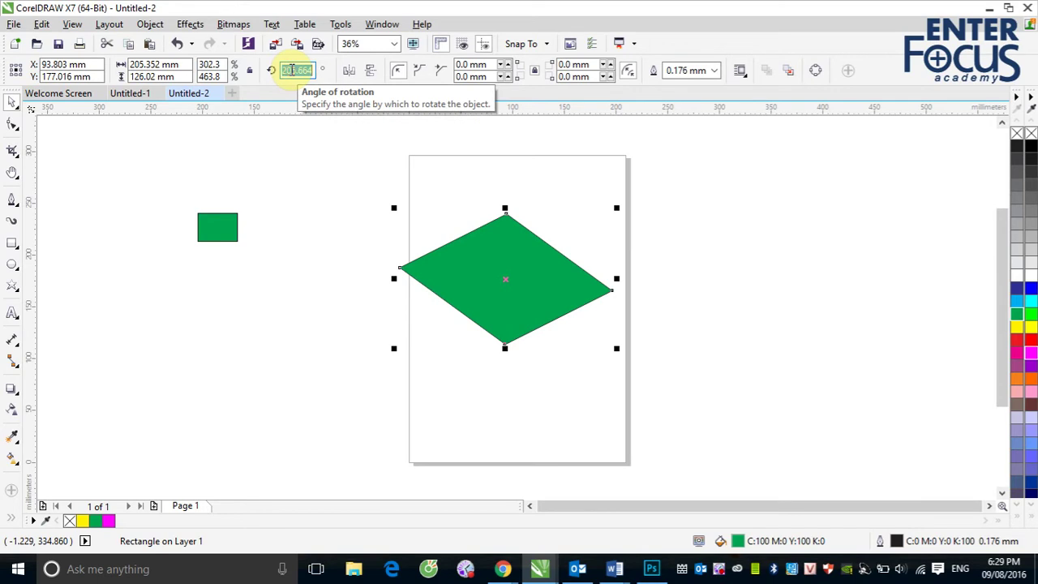
{"action": "type", "text": "0"}
{"action": "key", "text": "Return"}
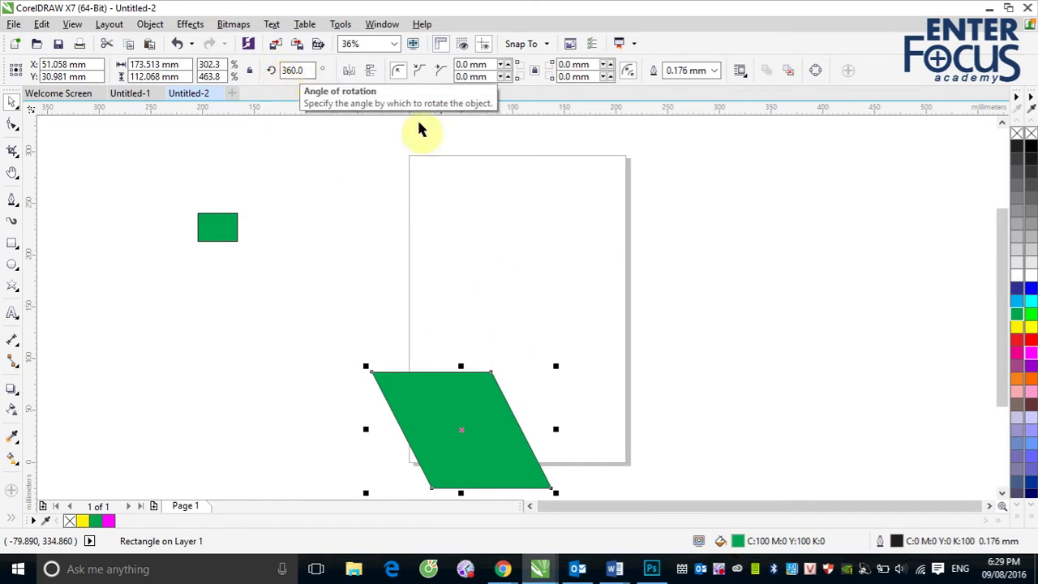
Mirror the green parallelogram vertically and horizontally, and move it up to the middle of the page
{"action": "left_click", "coordinate": [370, 71]}
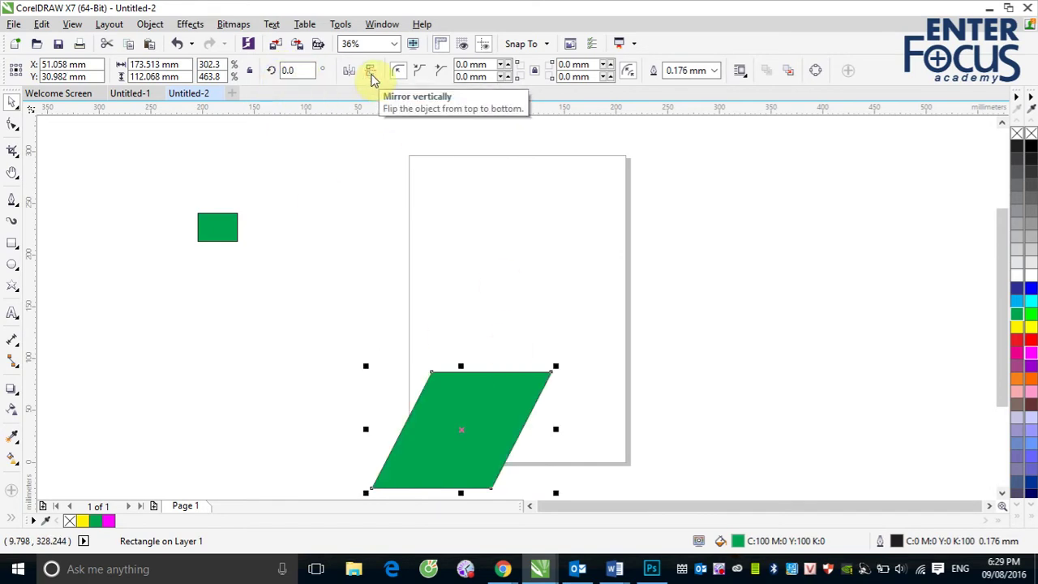
{"action": "left_click", "coordinate": [350, 72]}
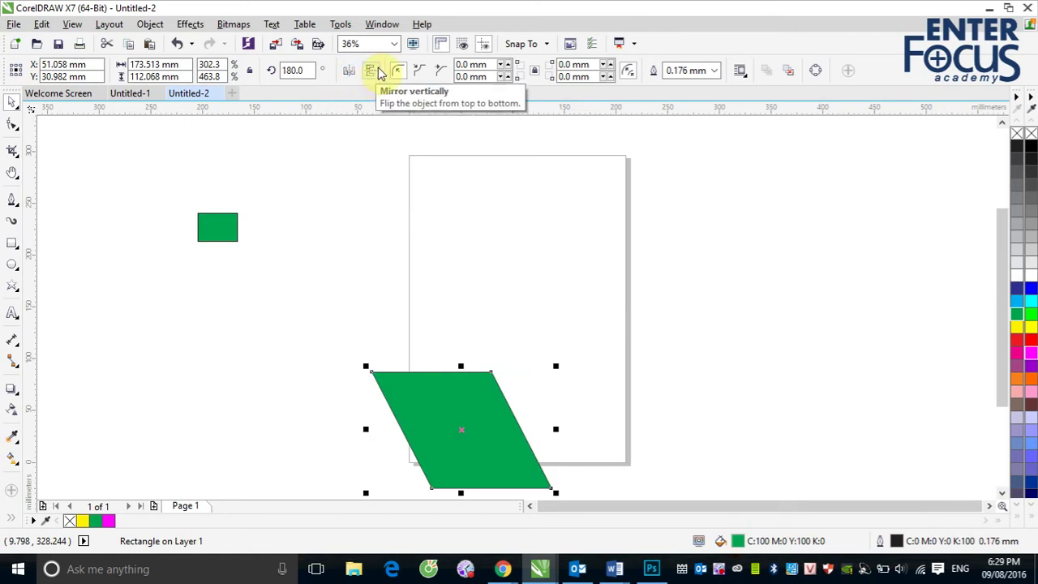
{"action": "left_click_drag", "start_coordinate": [444, 405], "coordinate": [484, 264]}
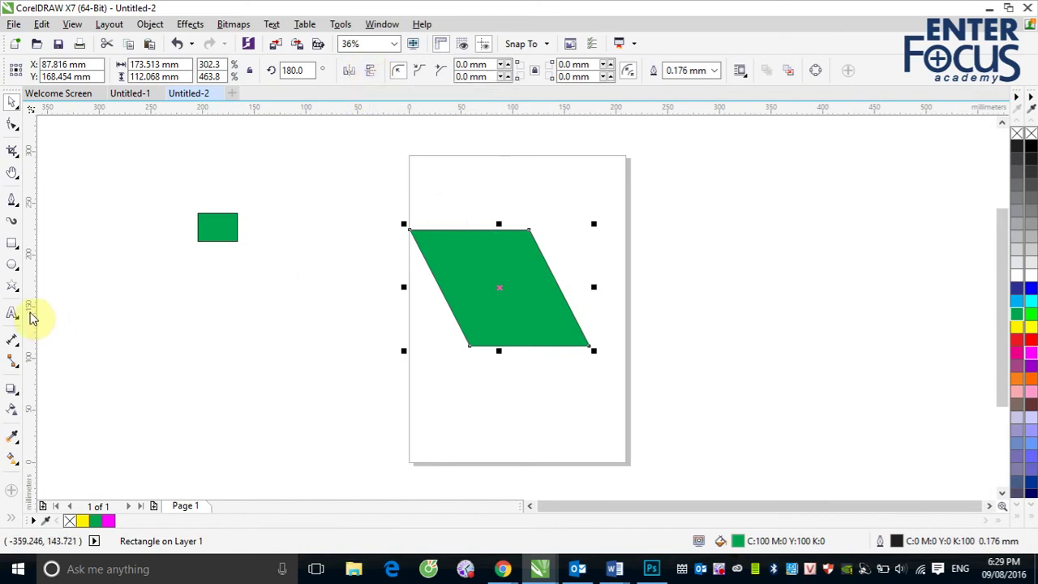
Add a vertical and a horizontal guideline crossing at the center of the green parallelogram
{"action": "left_click_drag", "start_coordinate": [427, 324], "coordinate": [501, 327]}
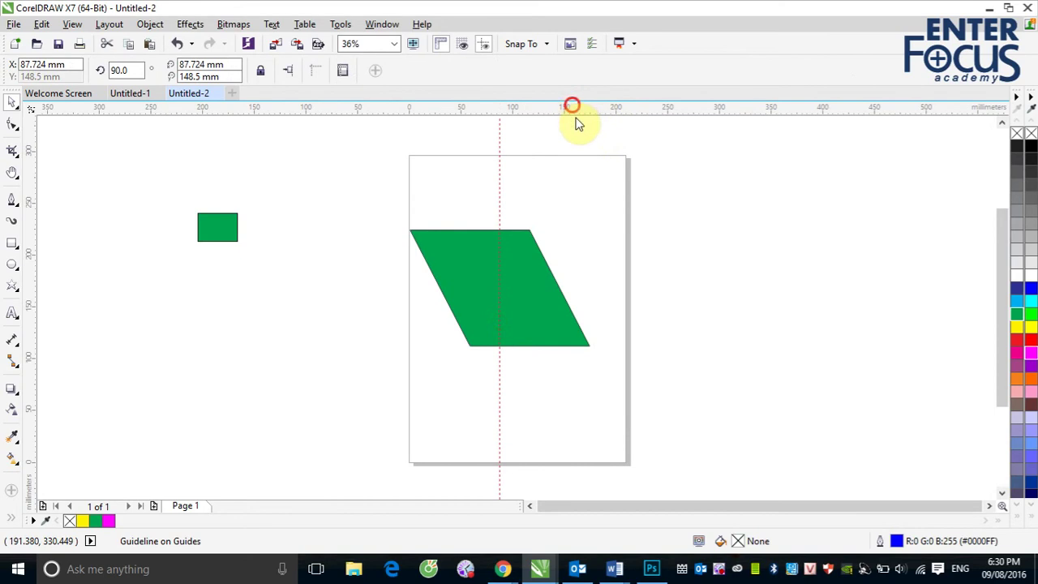
{"action": "left_click_drag", "start_coordinate": [577, 122], "coordinate": [598, 287]}
{"action": "left_click", "coordinate": [529, 272]}
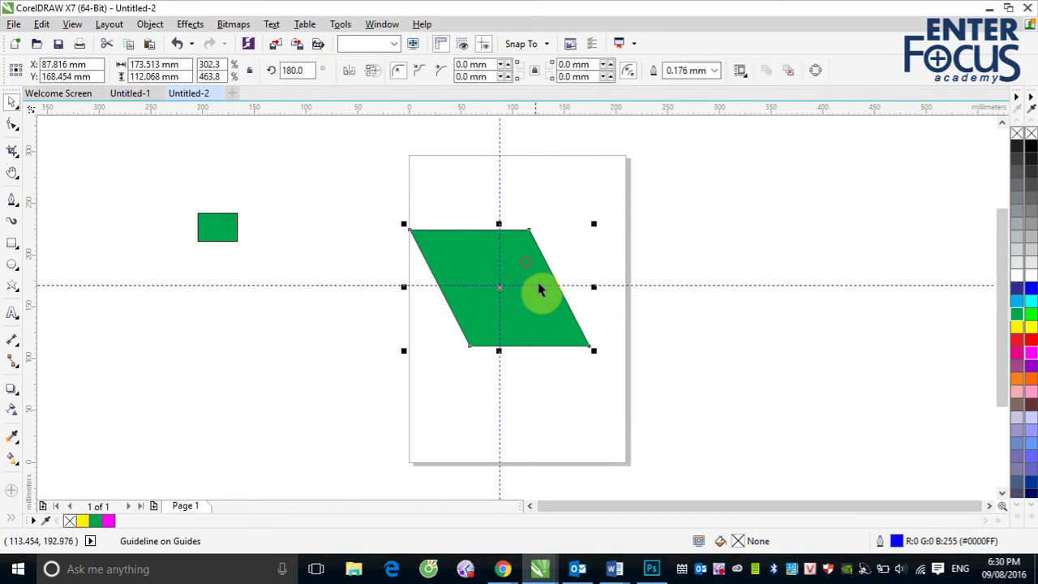
{"action": "left_click", "coordinate": [629, 286]}
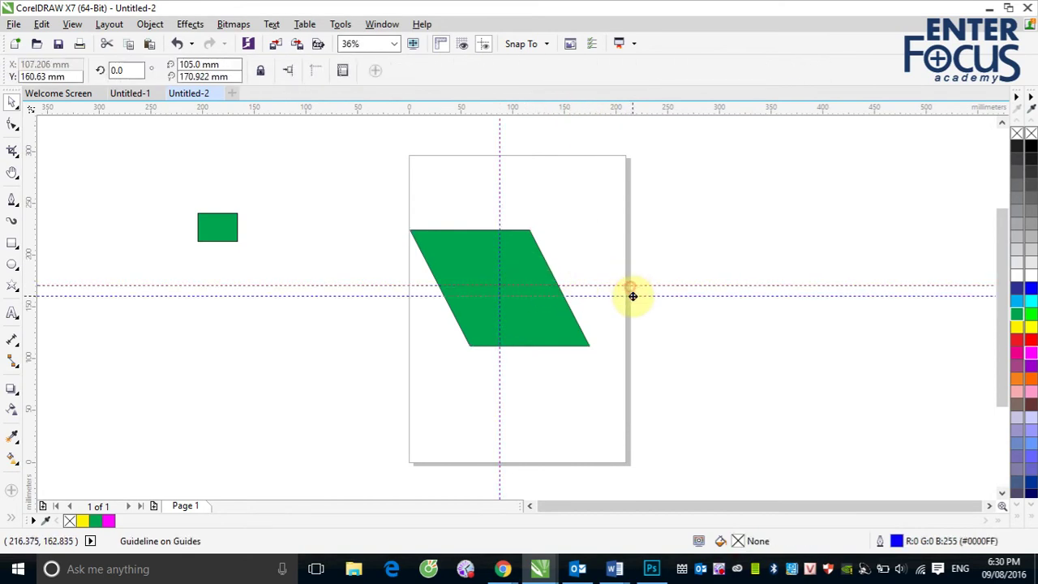
Select the green parallelogram and mirror it horizontally and vertically in place
{"action": "left_click", "coordinate": [519, 257]}
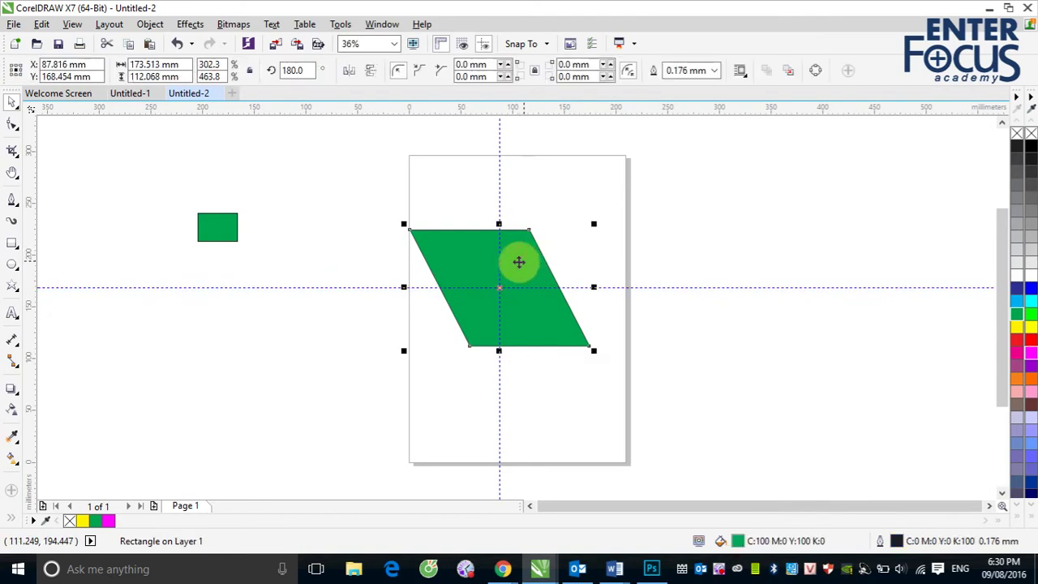
{"action": "left_click", "coordinate": [348, 72]}
{"action": "left_click", "coordinate": [371, 71]}
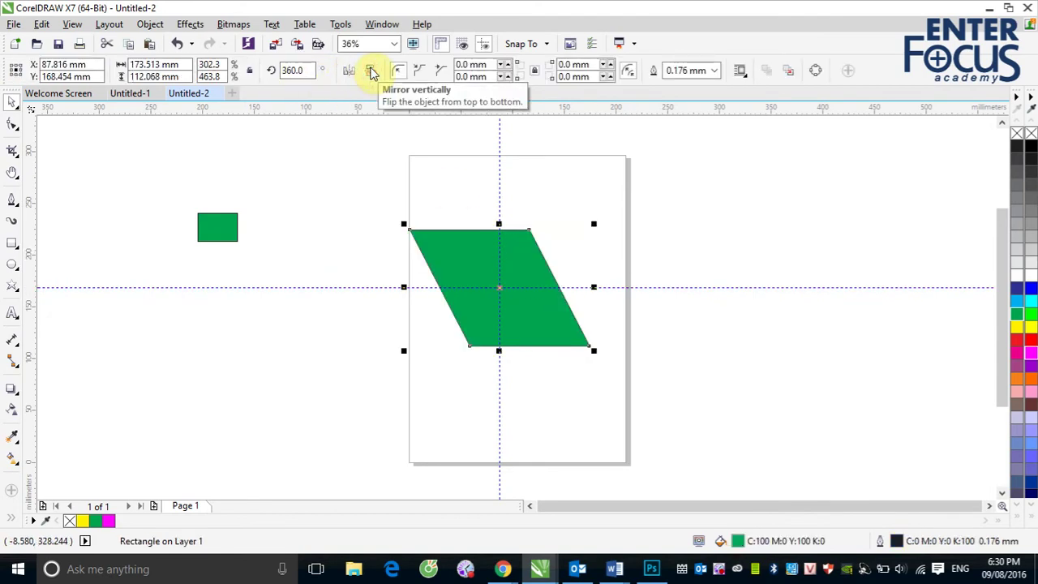
Mirror the parallelogram across its left side and undo it, and mirror it downward across its bottom side and undo that too
{"action": "left_click_drag", "start_coordinate": [596, 287], "coordinate": [294, 287]}
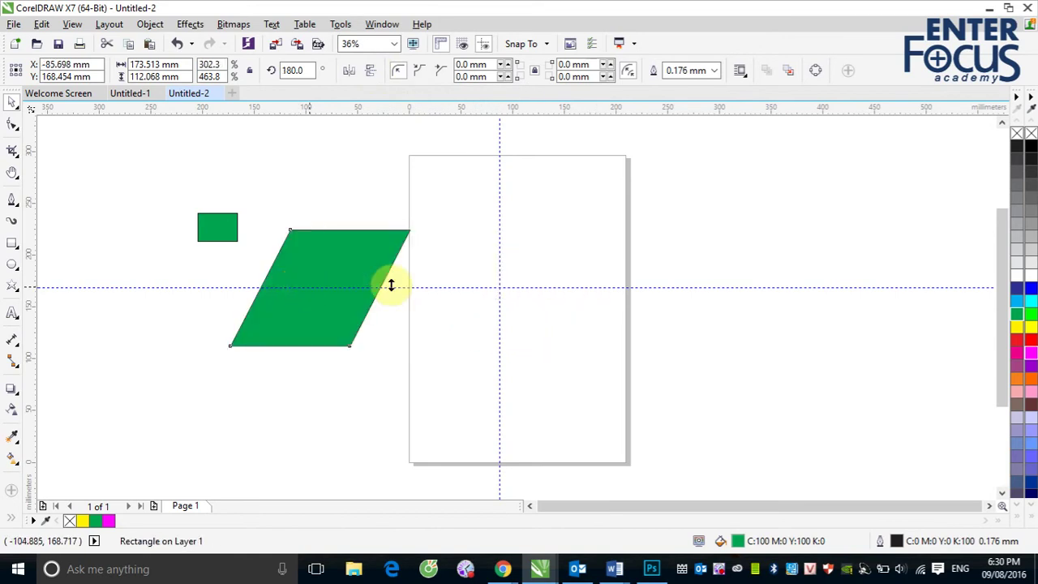
{"action": "key", "text": "ctrl+z"}
{"action": "left_click_drag", "start_coordinate": [497, 222], "coordinate": [525, 440]}
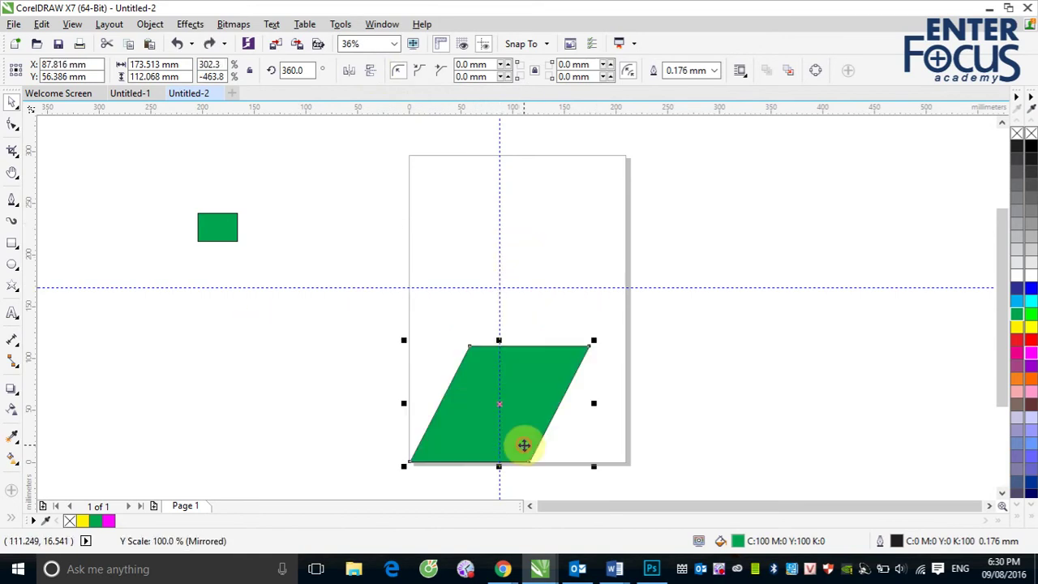
{"action": "key", "text": "ctrl+z"}
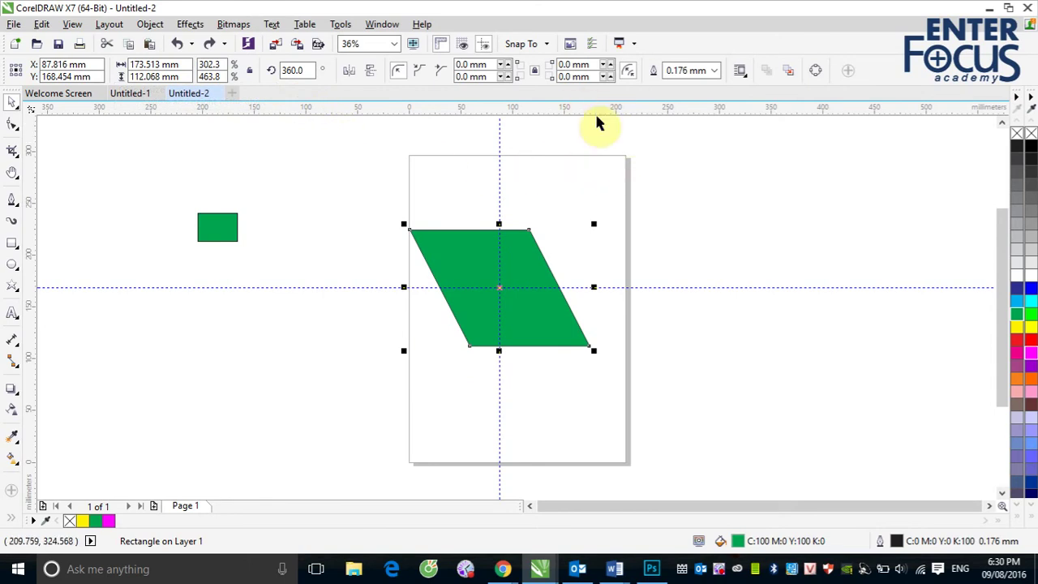
Deselect everything and set the nudge distance to 100 mm
{"action": "left_click", "coordinate": [702, 162]}
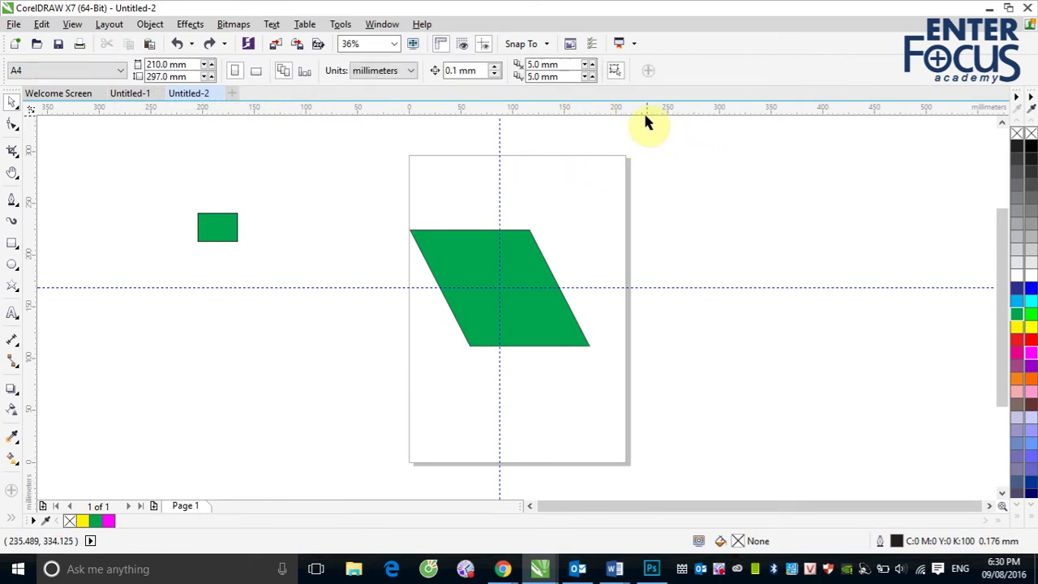
{"action": "double_click", "coordinate": [452, 71]}
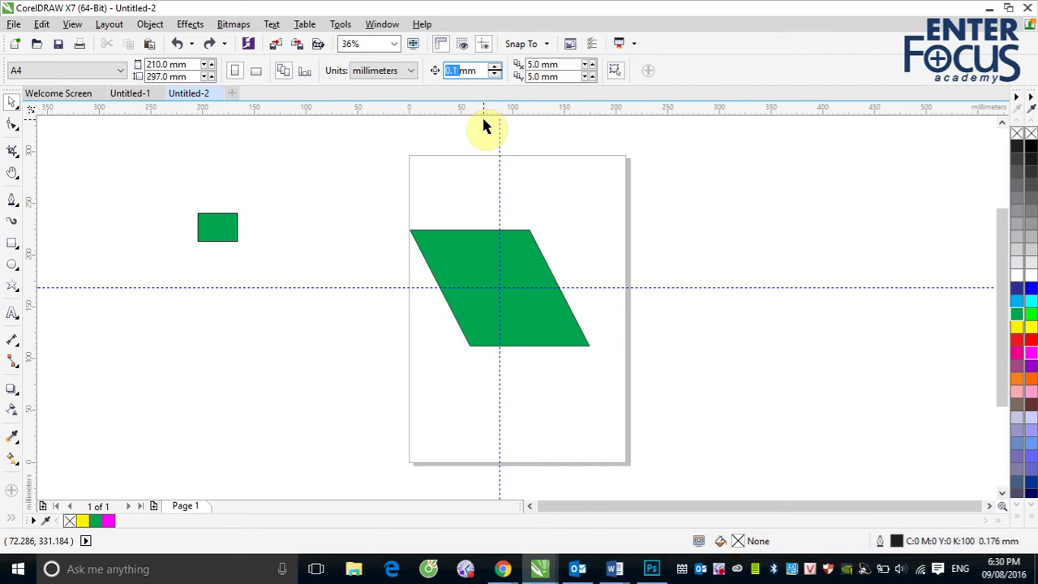
{"action": "type", "text": "100"}
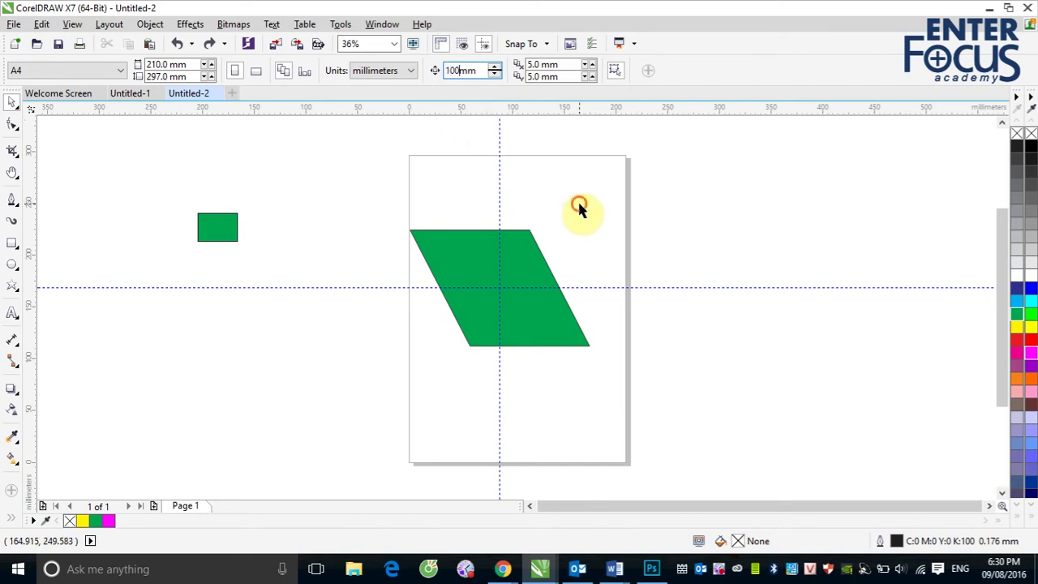
Nudge the green parallelogram three steps right and three back left, one step up, and two steps down
{"action": "left_click", "coordinate": [494, 303]}
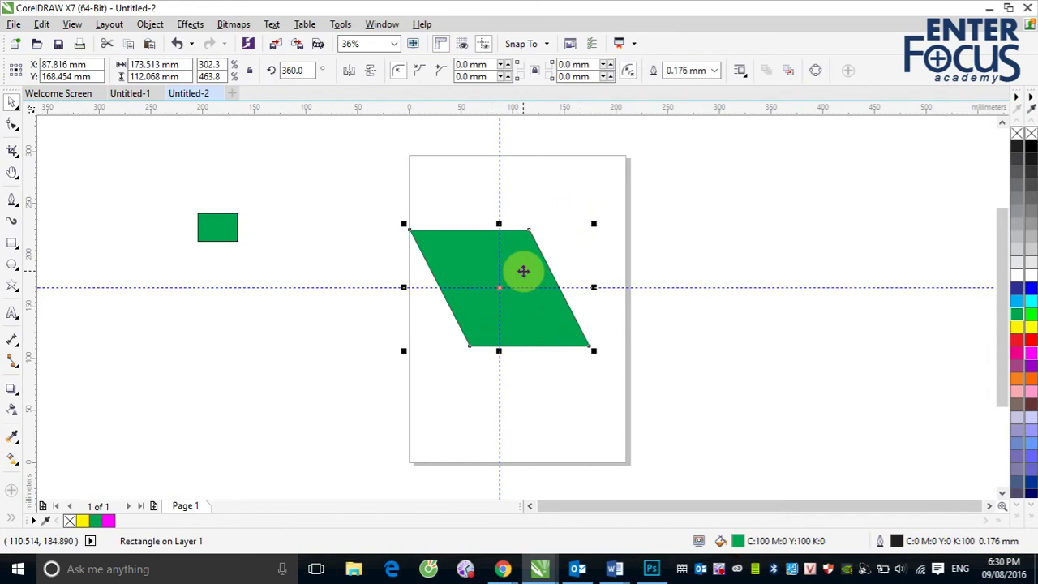
{"action": "key", "text": "Right"}
{"action": "key", "text": "Right"}
{"action": "key", "text": "Right"}
{"action": "key", "text": "Left"}
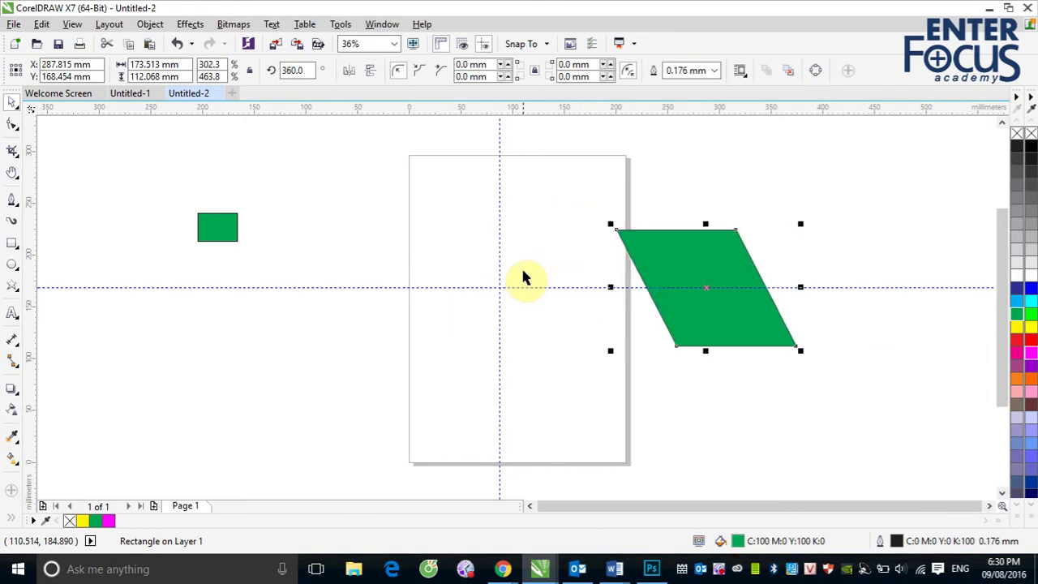
{"action": "key", "text": "Left"}
{"action": "key", "text": "Left"}
{"action": "key", "text": "Up"}
{"action": "key", "text": "Down"}
{"action": "key", "text": "Down"}
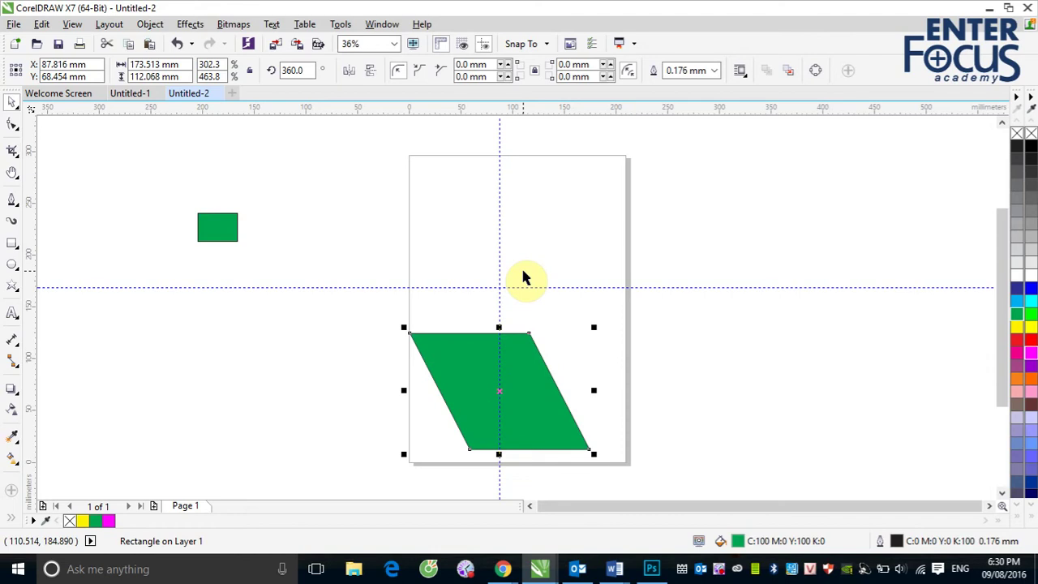
Duplicate the green parallelogram with the 5 mm horizontal and vertical duplicate distance, and deselect everything
{"action": "left_click", "coordinate": [772, 198]}
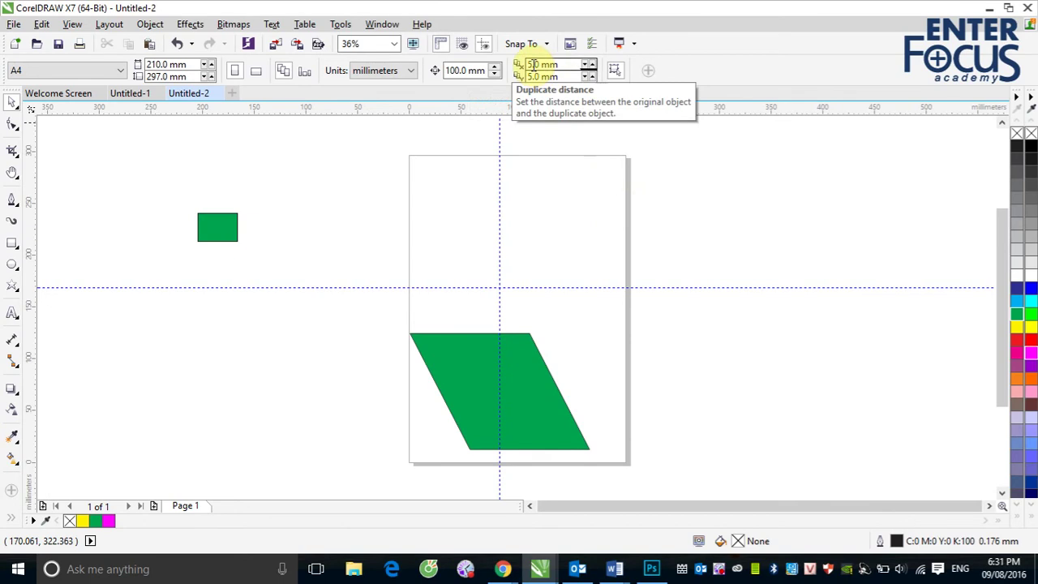
{"action": "left_click", "coordinate": [531, 388]}
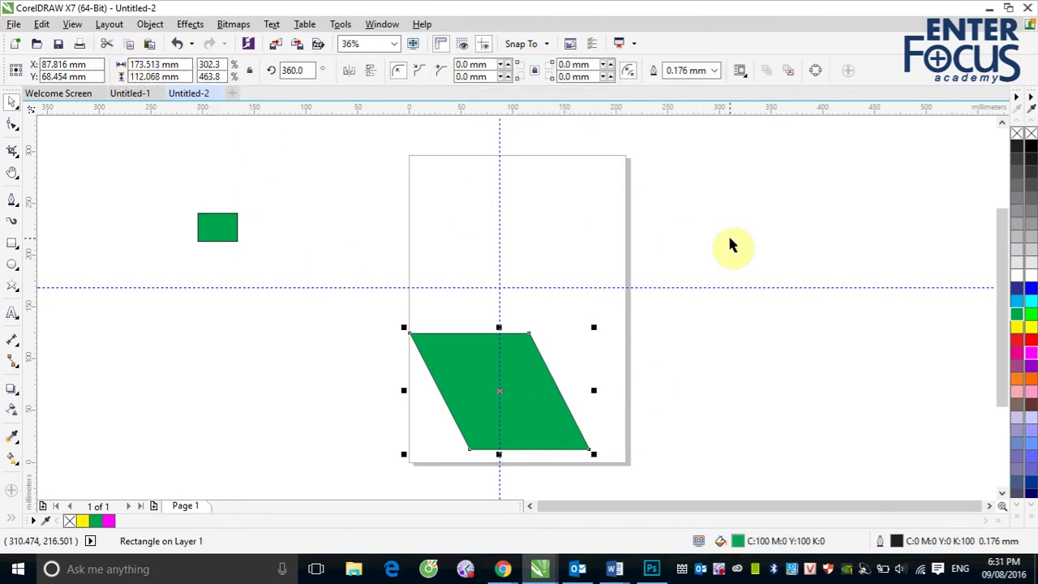
{"action": "key", "text": "ctrl+d"}
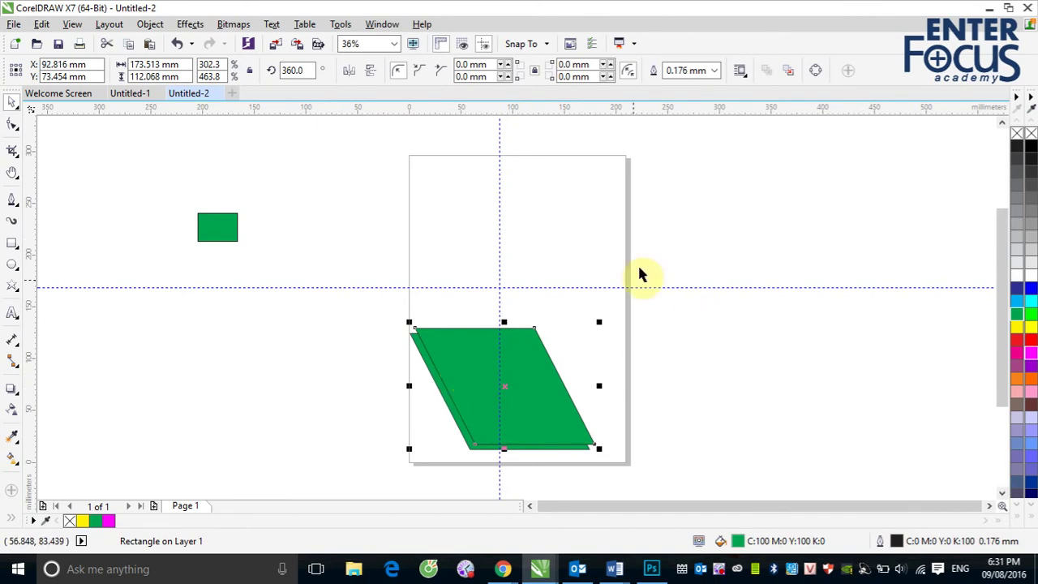
{"action": "left_click", "coordinate": [706, 222]}
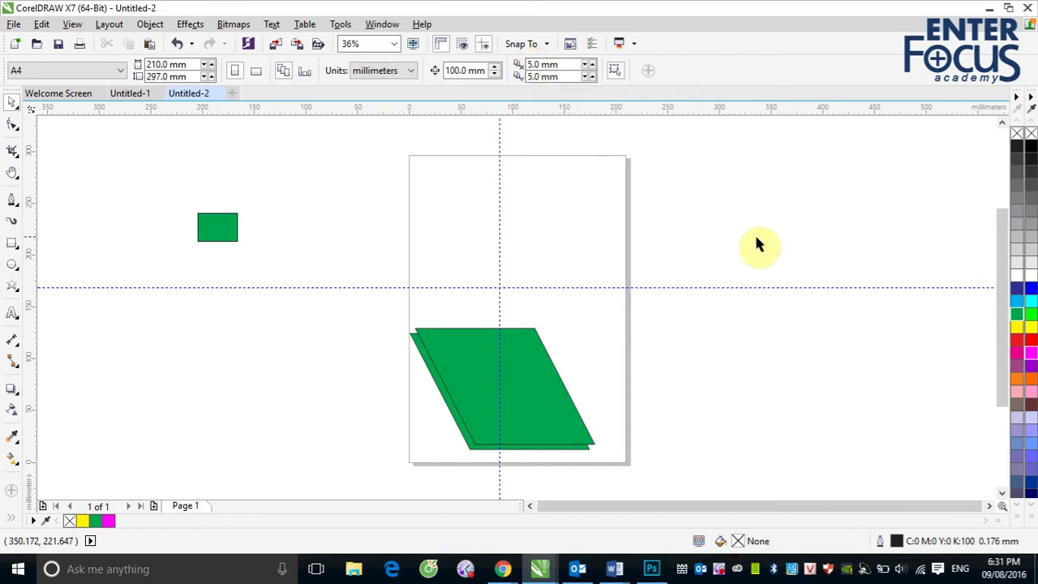
Move the duplicate parallelogram to the upper half of the page and create a clone of it
{"action": "left_click", "coordinate": [544, 422]}
{"action": "left_click_drag", "start_coordinate": [543, 421], "coordinate": [505, 243]}
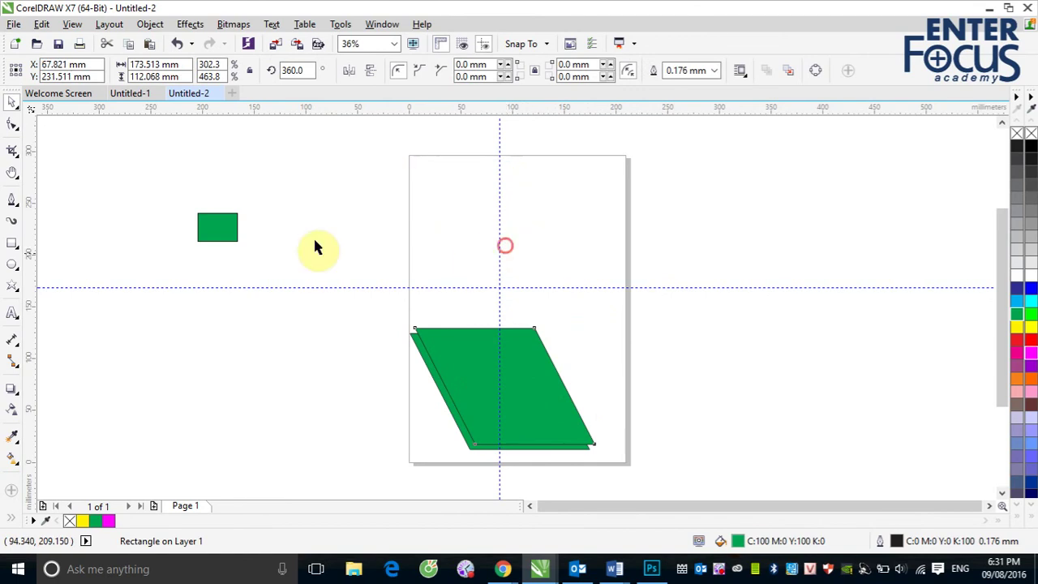
{"action": "left_click", "coordinate": [41, 25]}
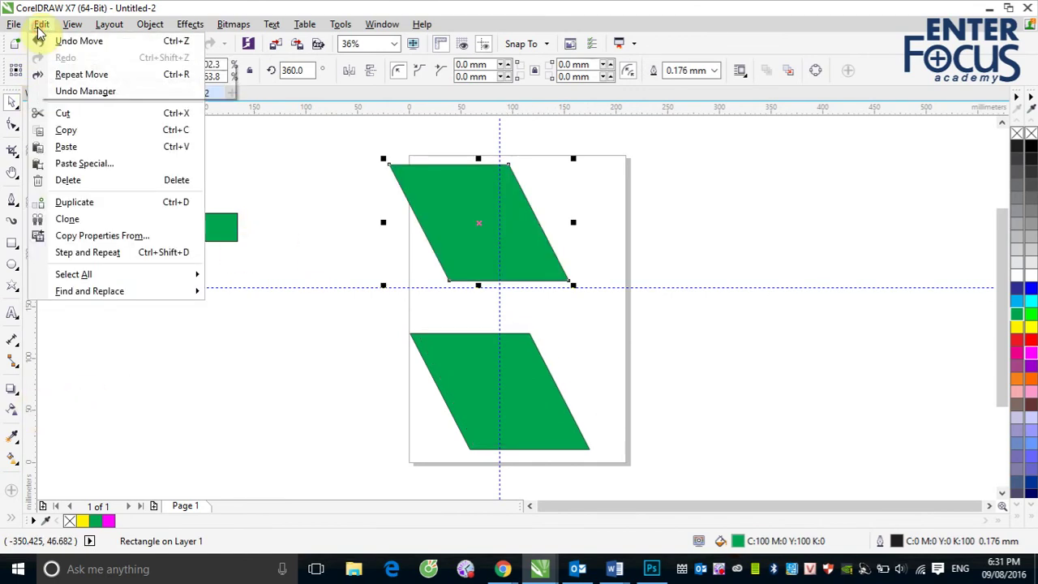
{"action": "left_click", "coordinate": [78, 227]}
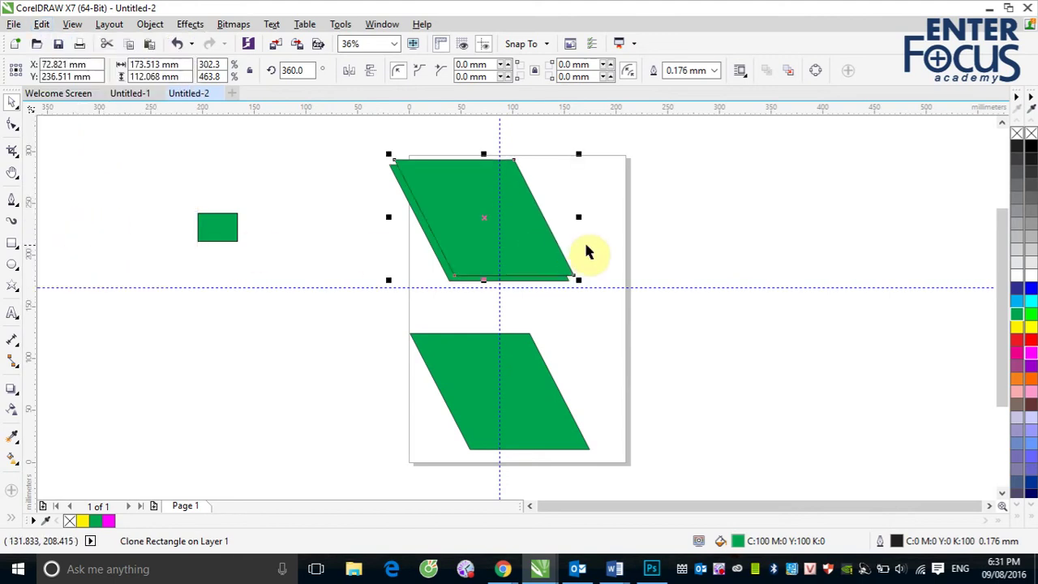
{"action": "left_click", "coordinate": [708, 240]}
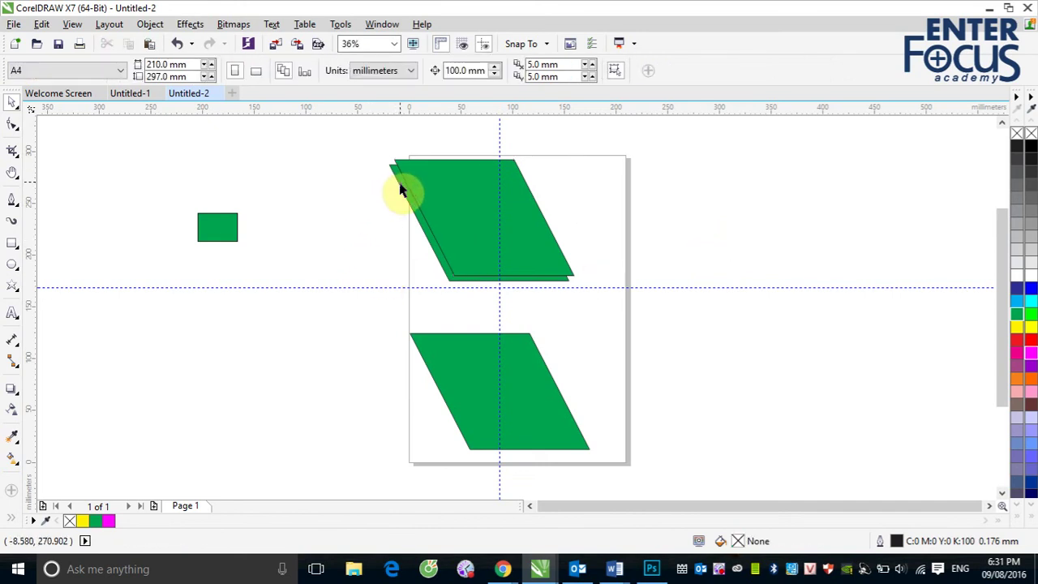
Fill the upper control parallelogram behind its clone with red (#FF0000) and rotate it very slightly, to 359.986°
{"action": "left_click", "coordinate": [400, 186]}
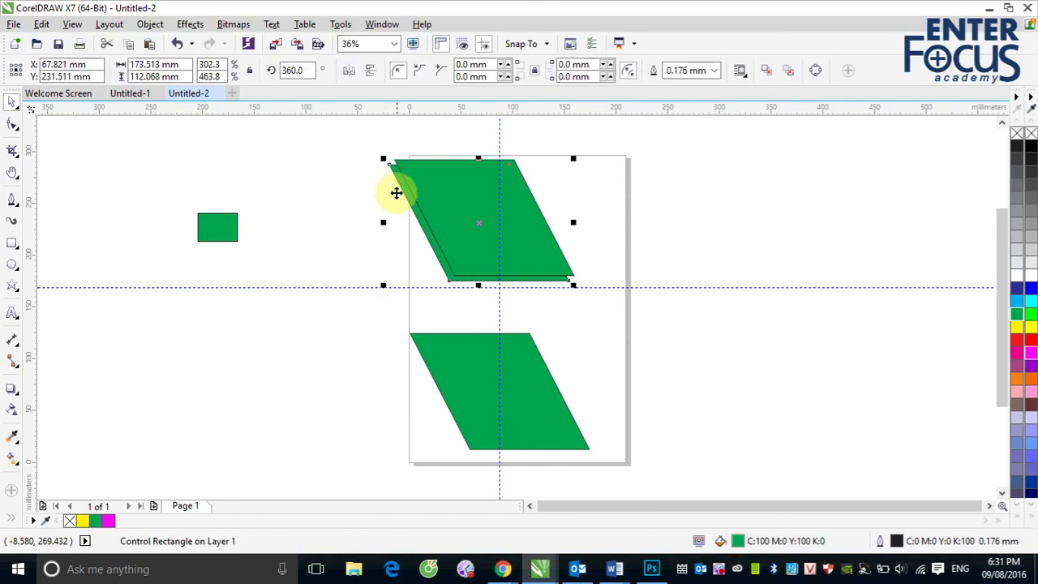
{"action": "left_click", "coordinate": [1029, 341]}
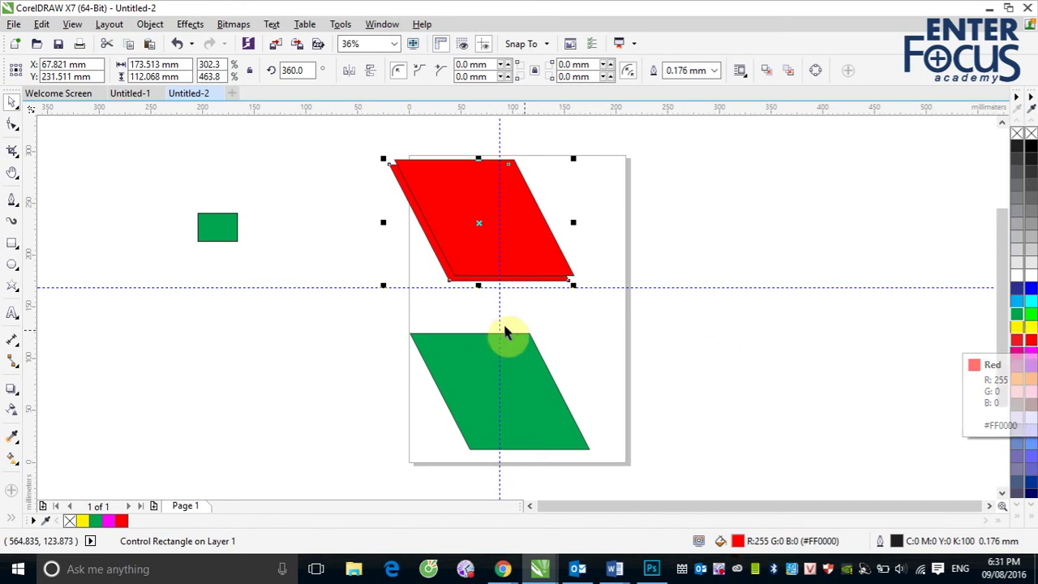
{"action": "left_click", "coordinate": [477, 222]}
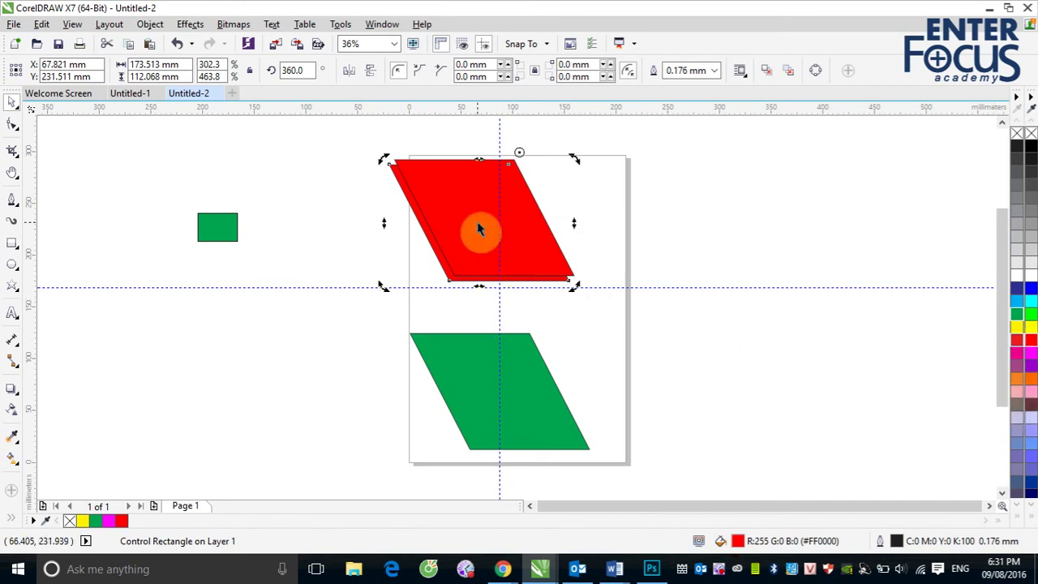
{"action": "left_click_drag", "start_coordinate": [571, 286], "coordinate": [640, 279]}
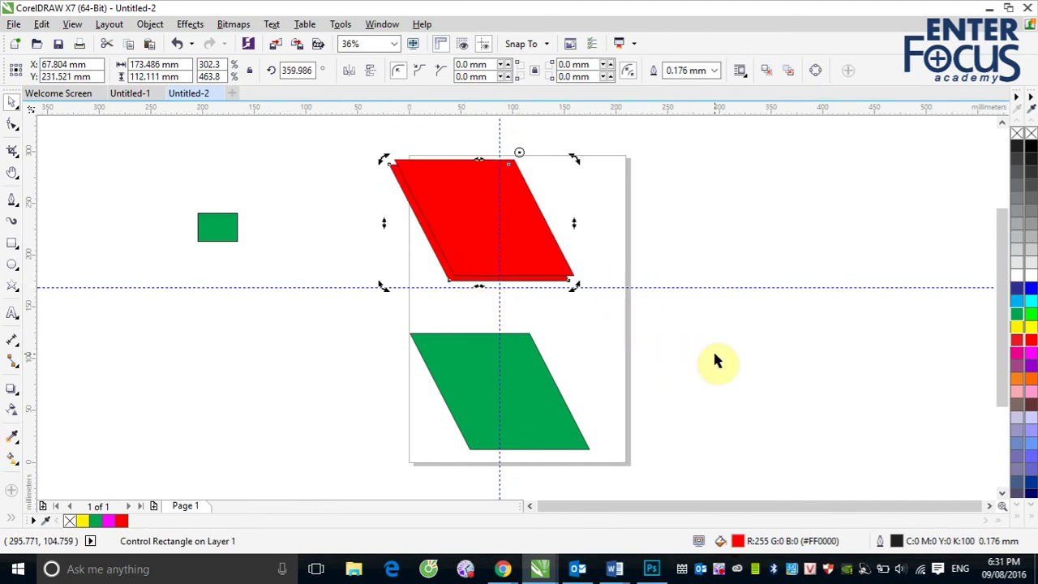
{"action": "left_click", "coordinate": [733, 360]}
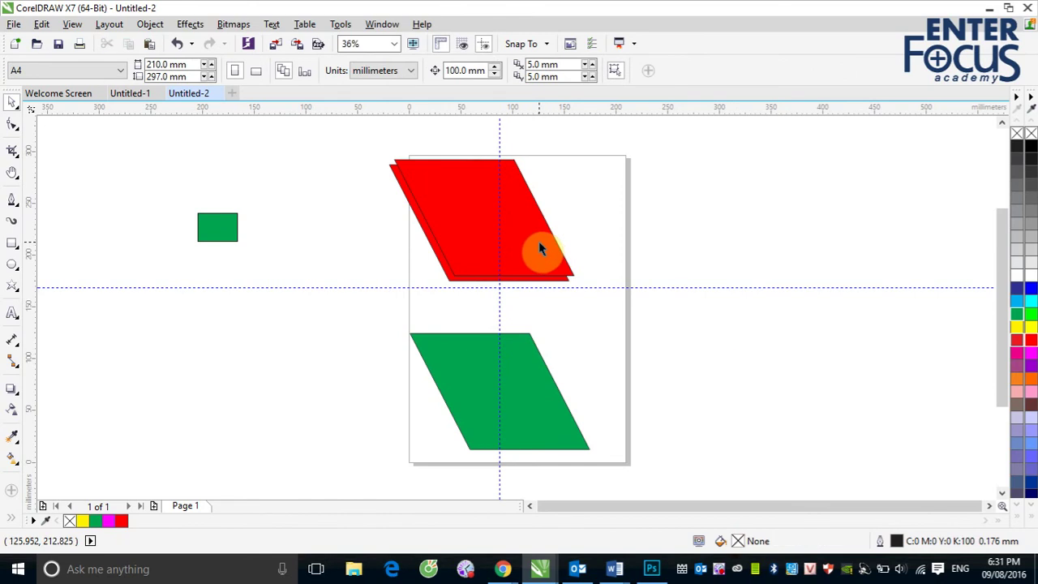
Fill only the clone parallelogram in front with yellow (#FFFF00) and deselect it
{"action": "left_click", "coordinate": [539, 241]}
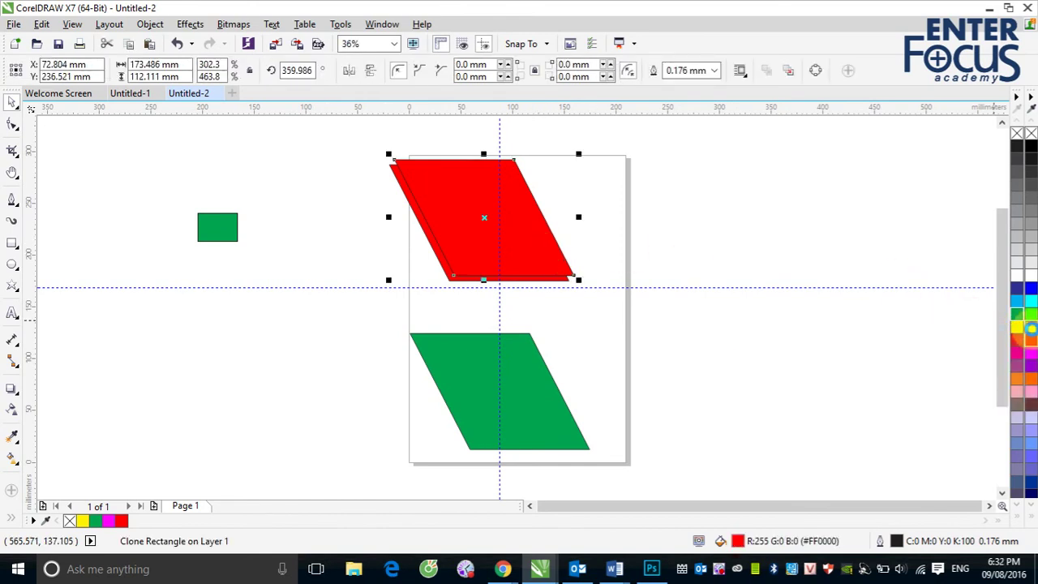
{"action": "left_click", "coordinate": [1030, 329]}
{"action": "left_click", "coordinate": [689, 284]}
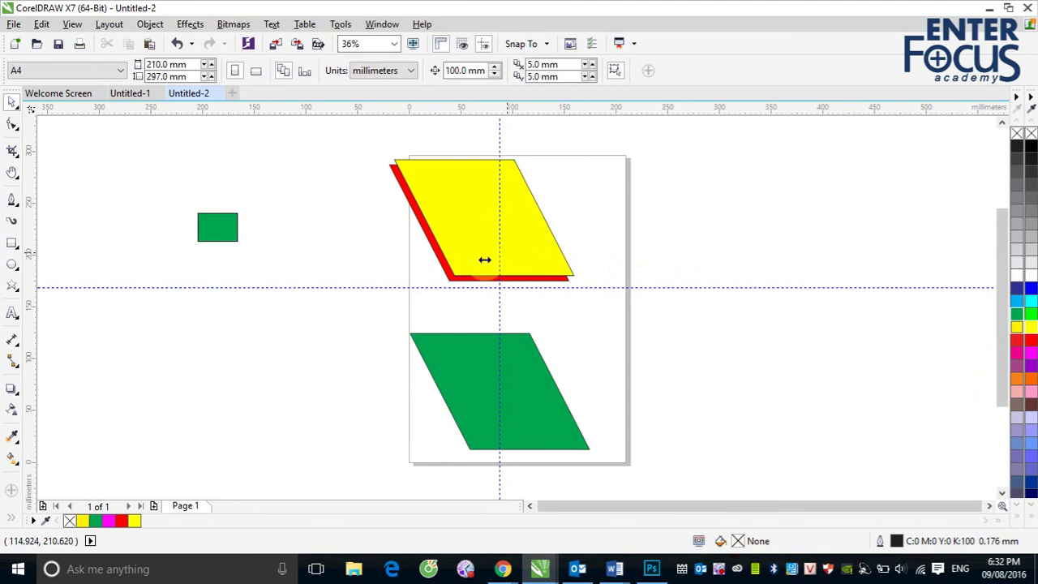
Rotate the red control parallelogram to about 301°, and turn it back to about 5°
{"action": "left_click", "coordinate": [432, 254]}
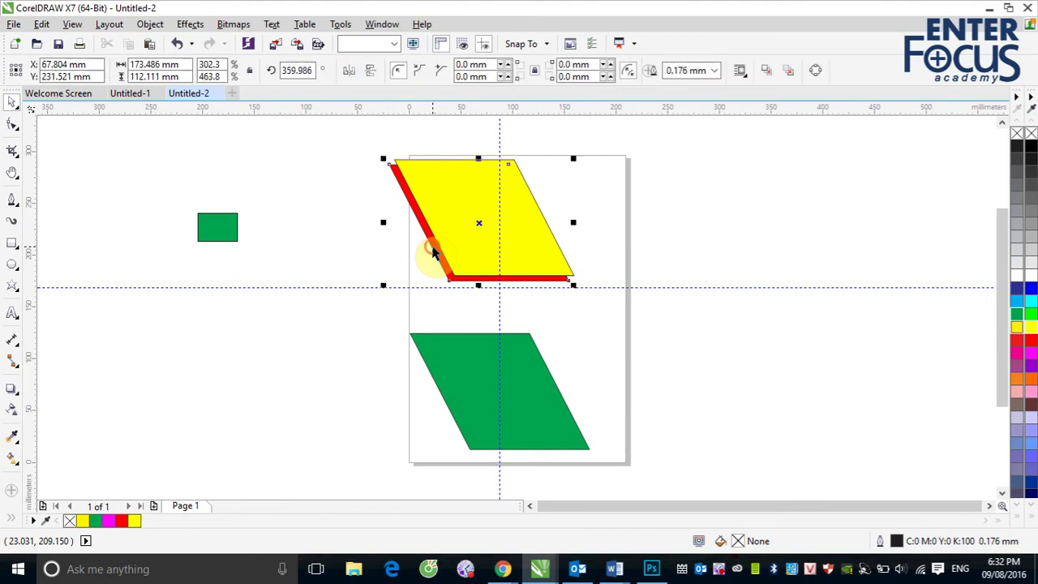
{"action": "left_click", "coordinate": [436, 250]}
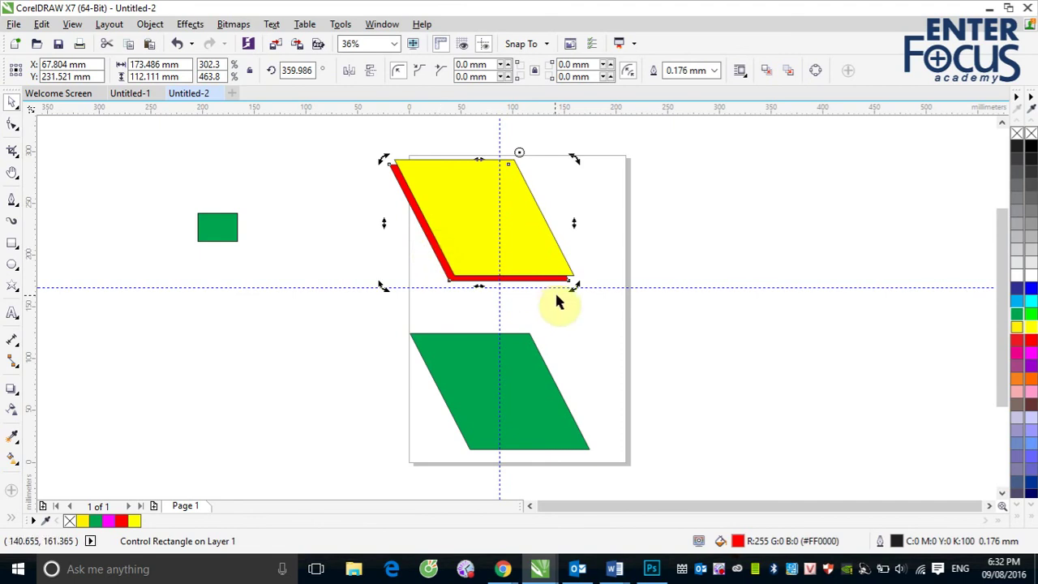
{"action": "left_click_drag", "start_coordinate": [572, 287], "coordinate": [414, 304]}
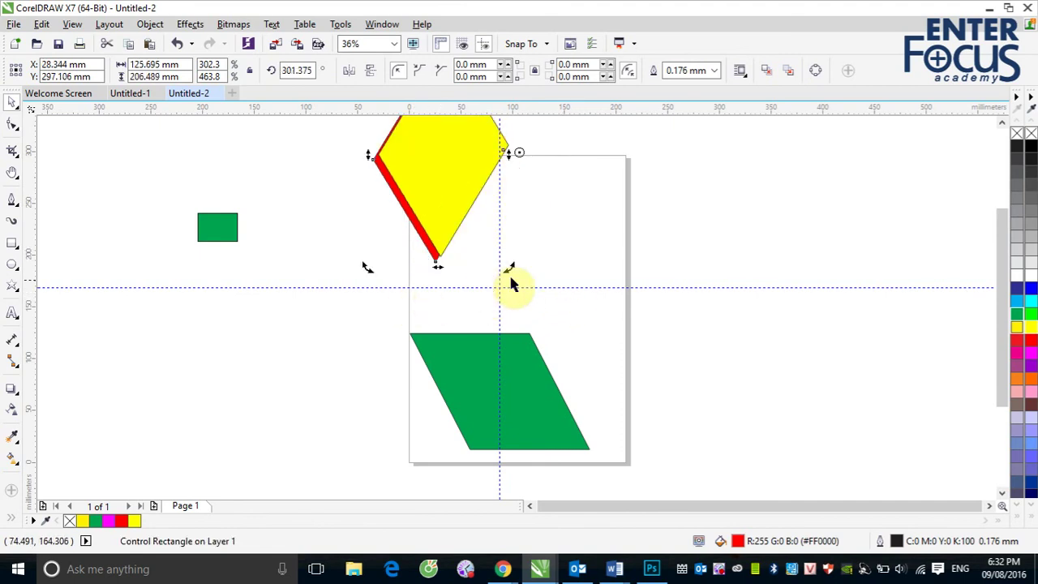
{"action": "left_click_drag", "start_coordinate": [509, 269], "coordinate": [656, 241]}
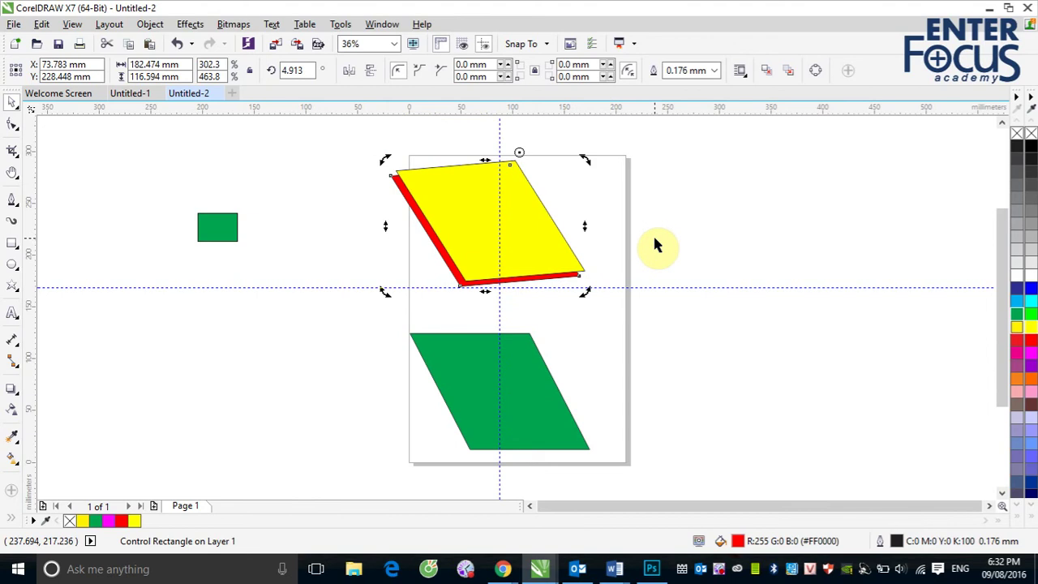
{"action": "left_click", "coordinate": [709, 255]}
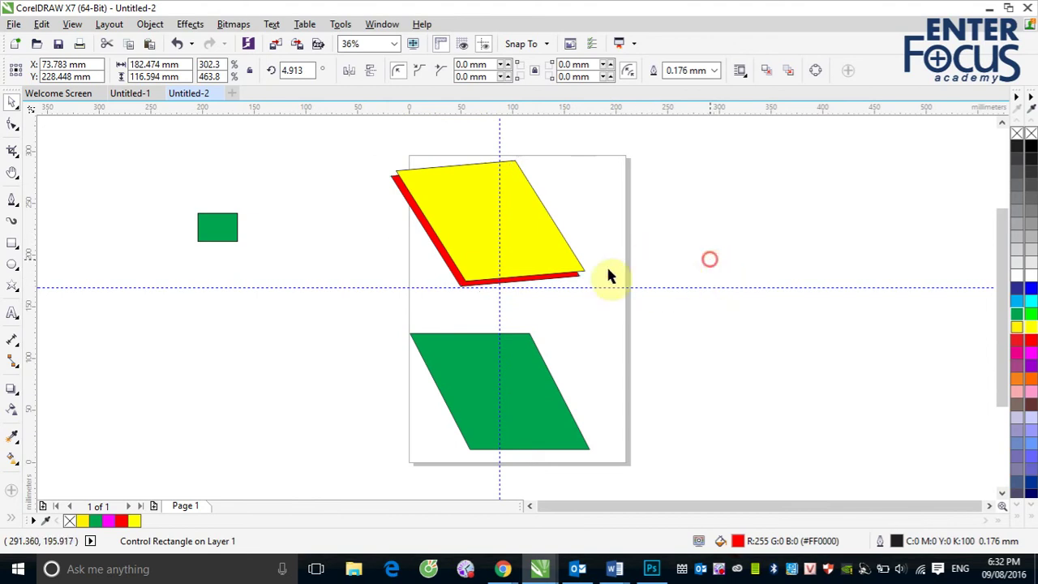
Rotate the yellow clone parallelogram counterclockwise on its own
{"action": "left_click", "coordinate": [527, 247]}
{"action": "left_click", "coordinate": [543, 255]}
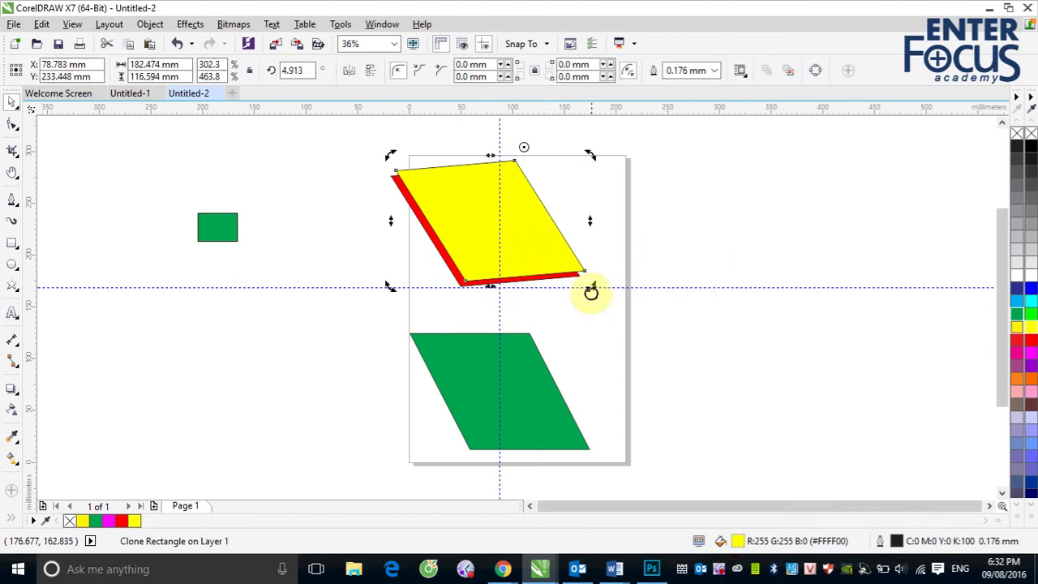
{"action": "left_click_drag", "start_coordinate": [587, 289], "coordinate": [735, 275]}
Rotate the red control parallelogram clockwise to about 303°
{"action": "left_click", "coordinate": [437, 206]}
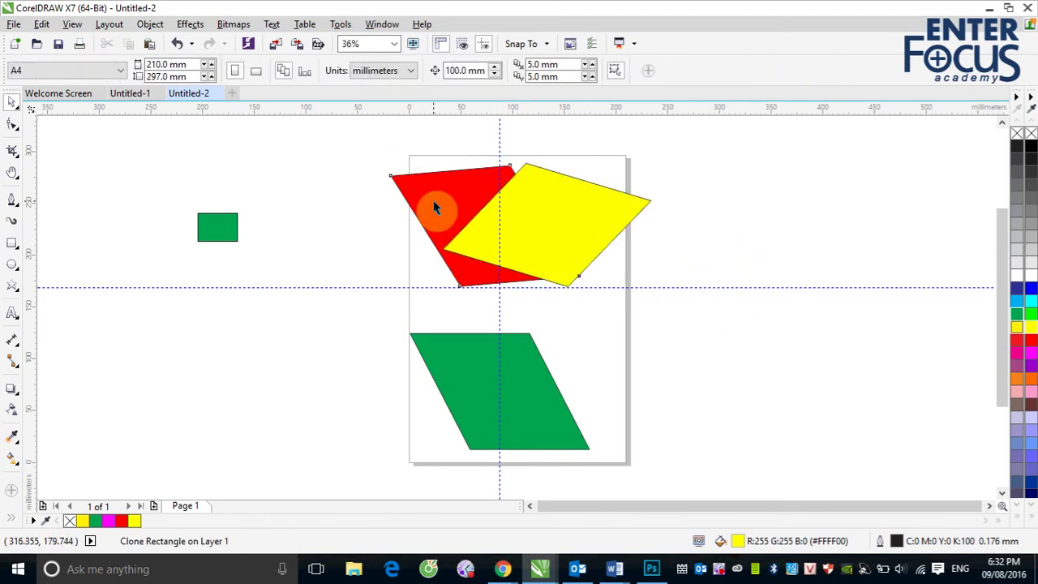
{"action": "left_click", "coordinate": [439, 207]}
{"action": "left_click_drag", "start_coordinate": [584, 292], "coordinate": [418, 289]}
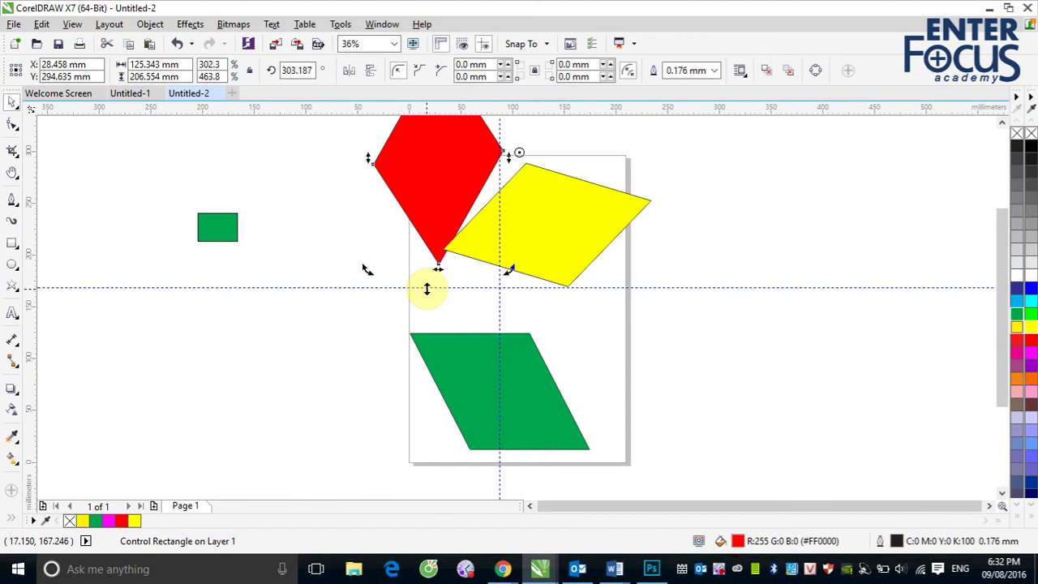
{"action": "mouse_move", "coordinate": [473, 574]}
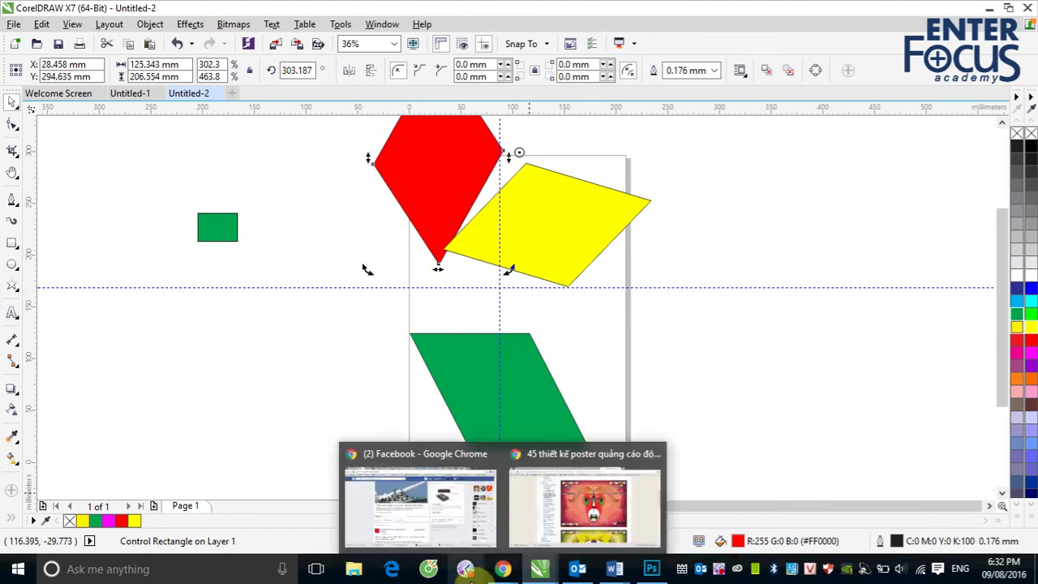